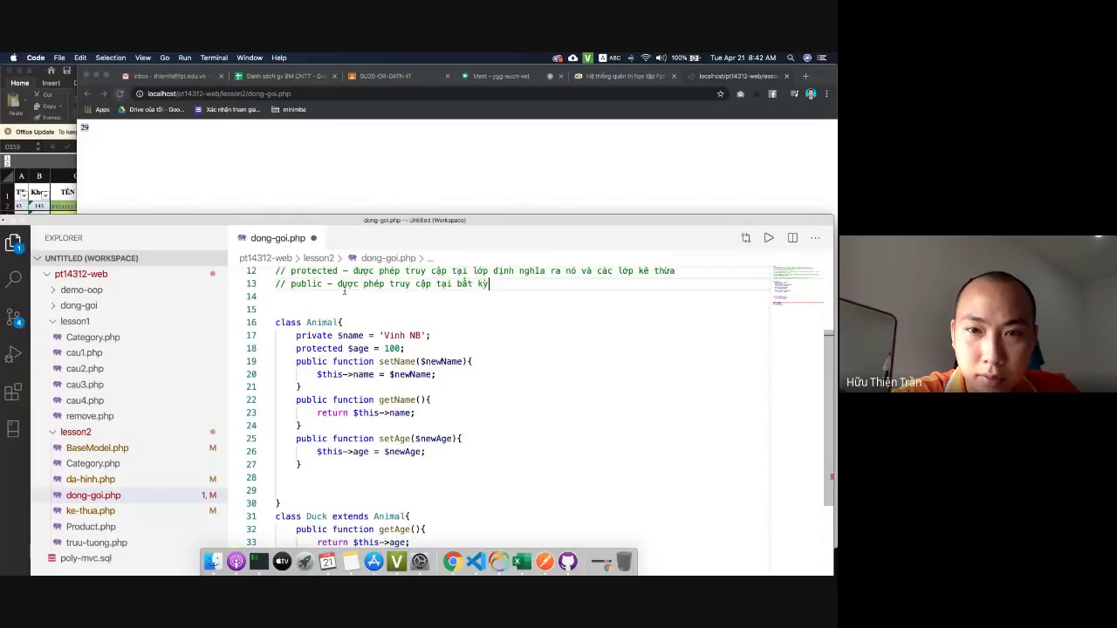
Save dong-goi.php with the finished public-access comment, then return to the Animal class's closing brace.
key(cmd+s)
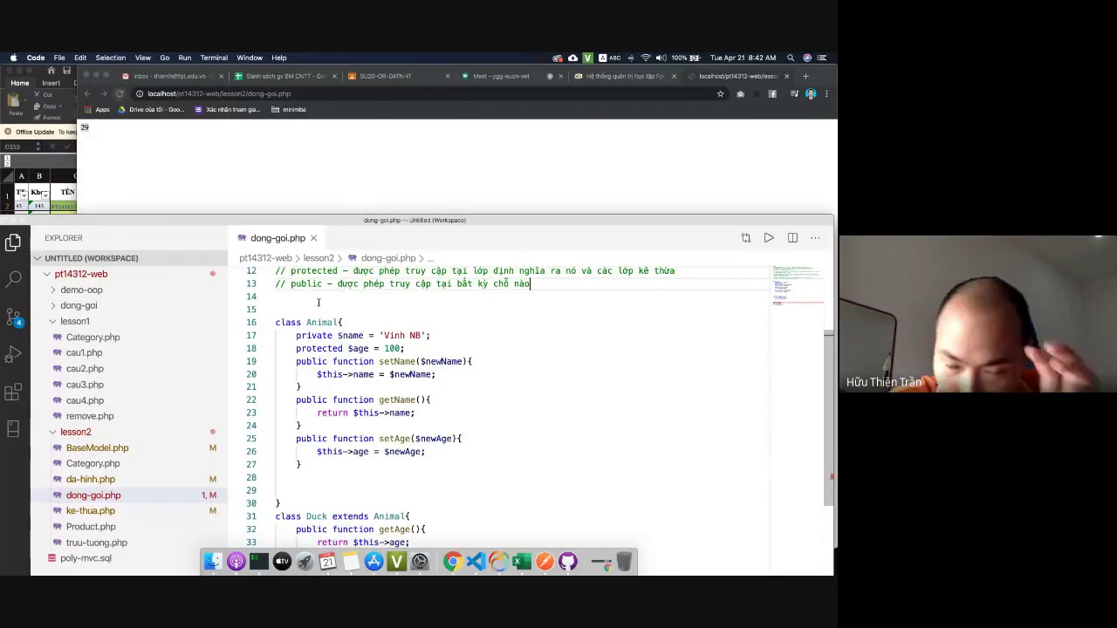
scroll(336, 374, down, 5)
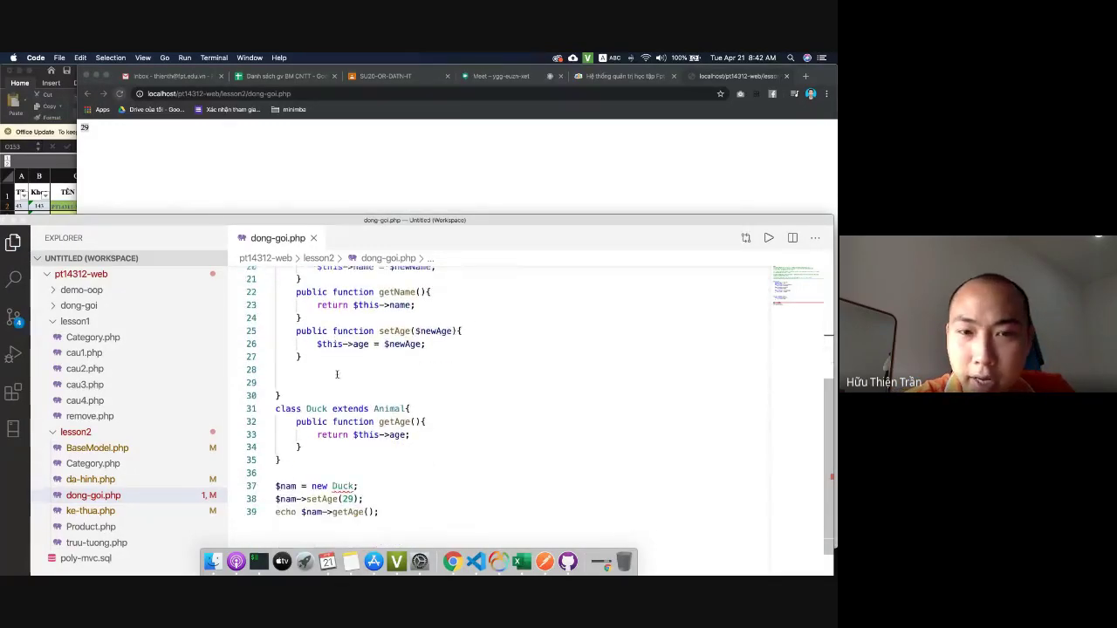
scroll(336, 374, down, 2)
scroll(336, 374, up, 6)
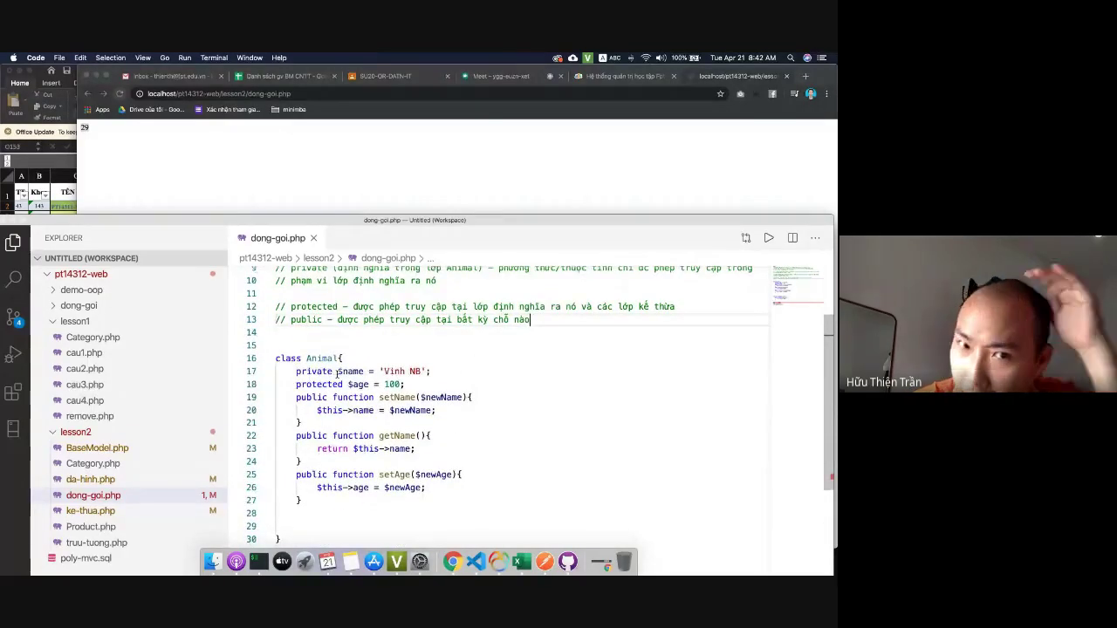
scroll(351, 365, up, 3)
scroll(353, 363, down, 7)
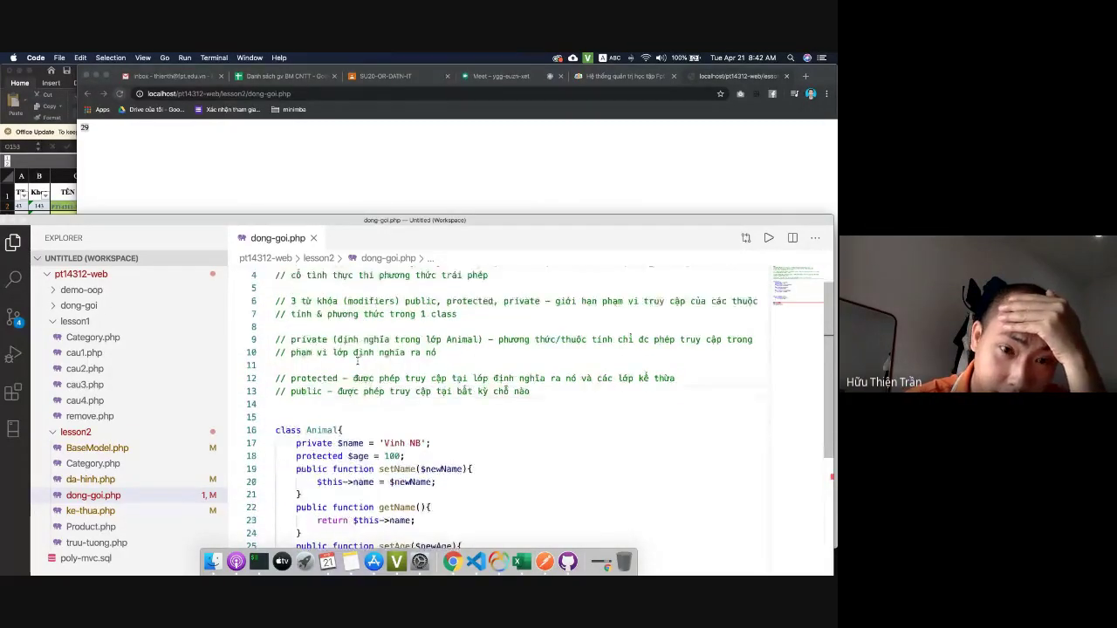
scroll(356, 361, down, 1)
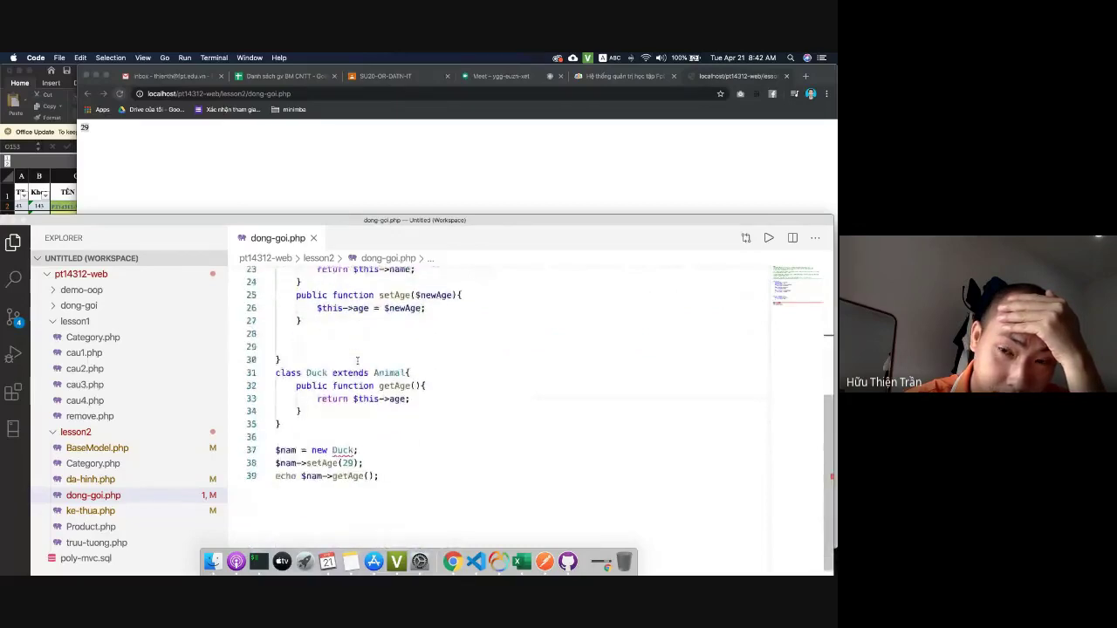
click(418, 357)
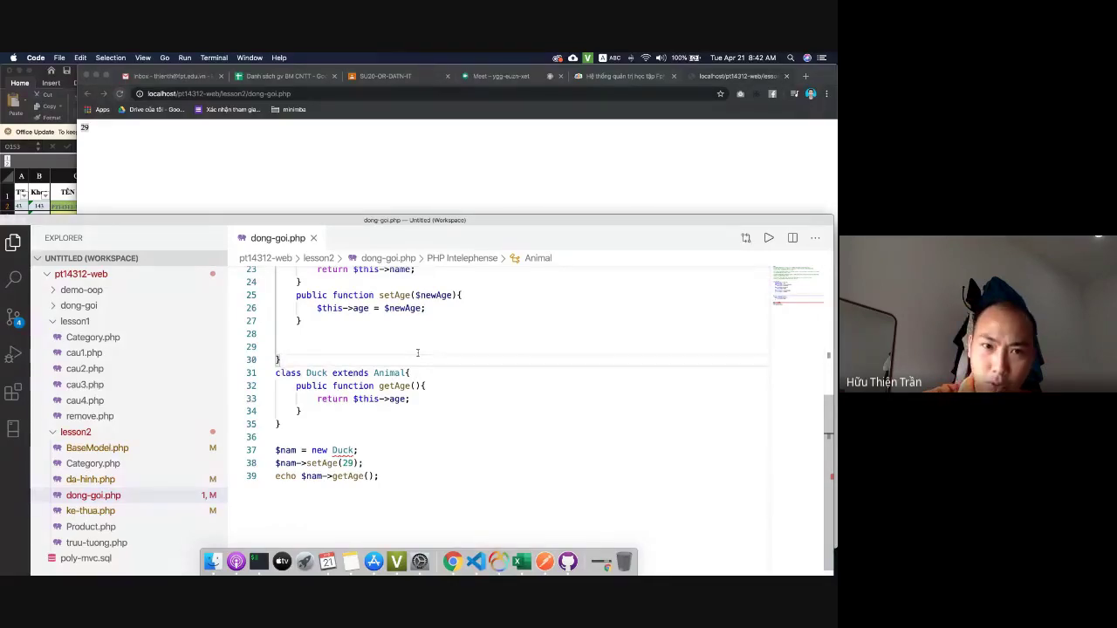
Delete the blank line above the Animal class's closing brace and save dong-goi.php.
key(Up)
key(BackSpace)
key(BackSpace)
key(BackSpace)
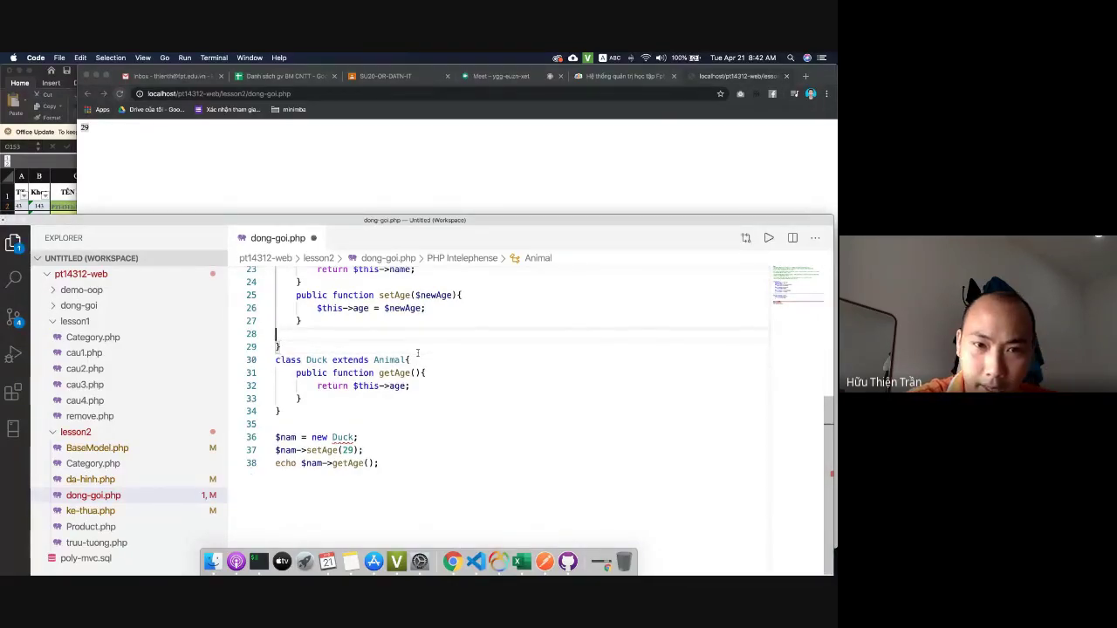
key(super+s)
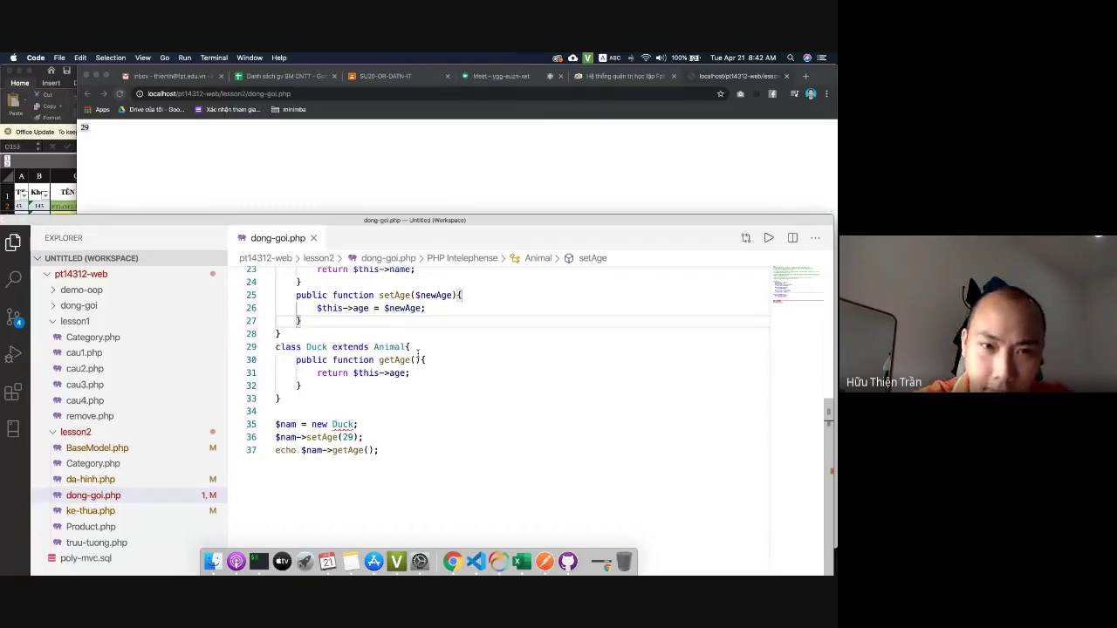
Select and review the private, protected and public access comments at the top of the file.
scroll(418, 437, up, 7)
double_click(374, 427)
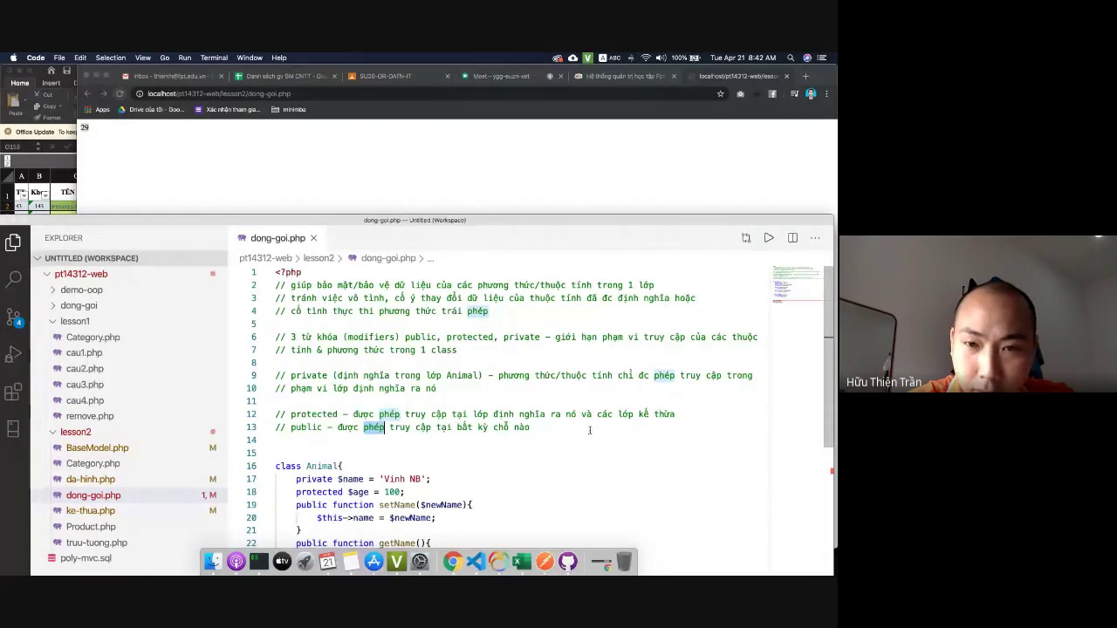
drag(530, 427, 276, 284)
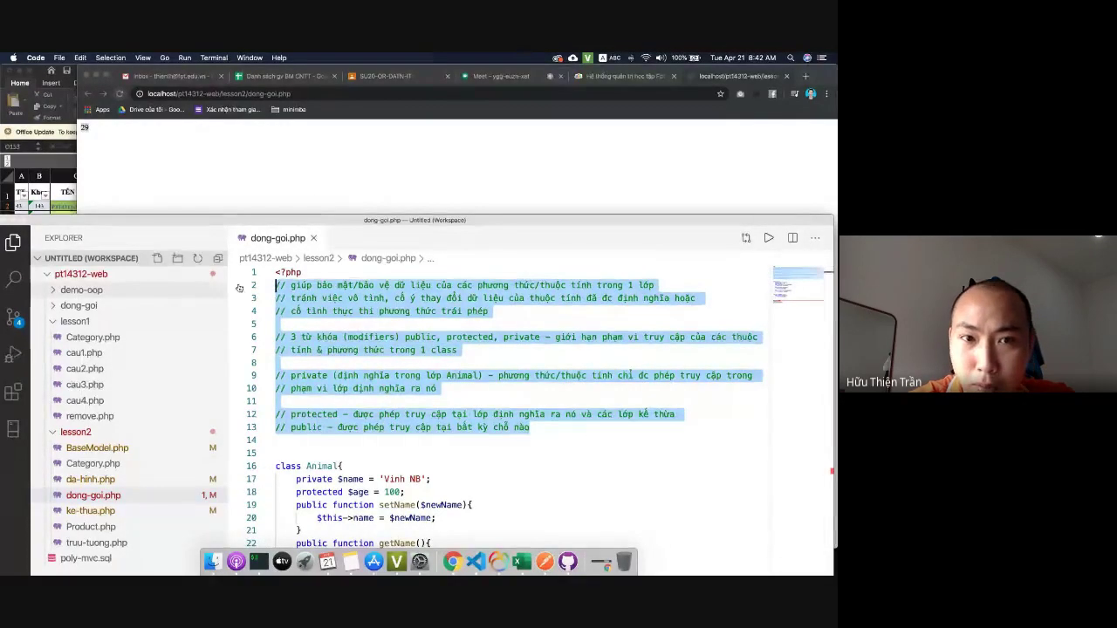
click(420, 311)
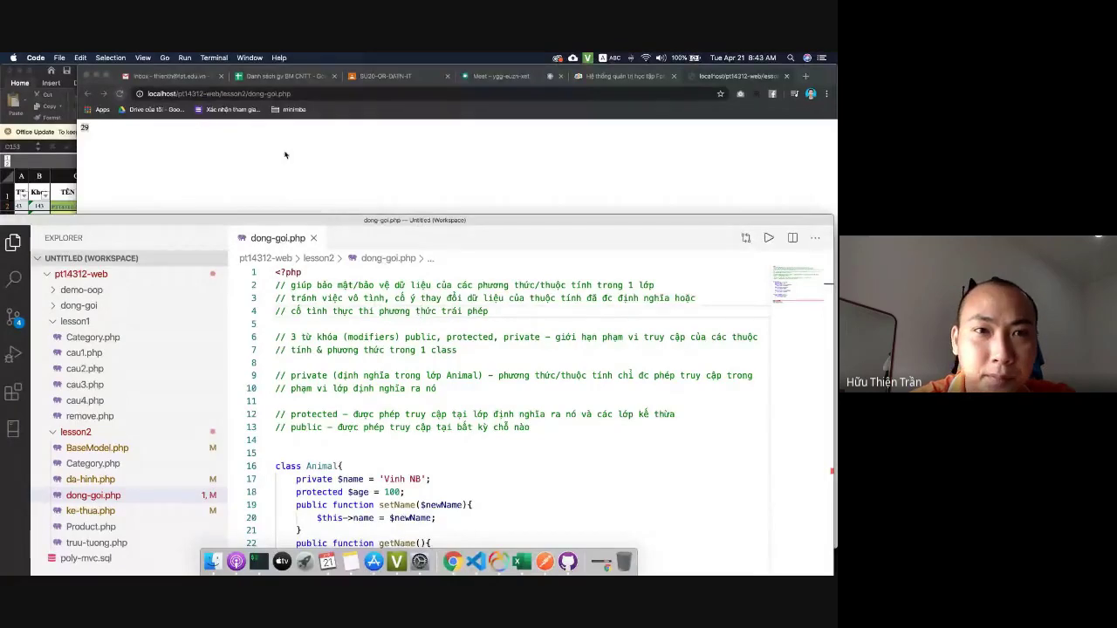
Close the Classroom document preview and go to the PT14312-web - PHP2 class's Classwork page.
click(435, 77)
click(501, 76)
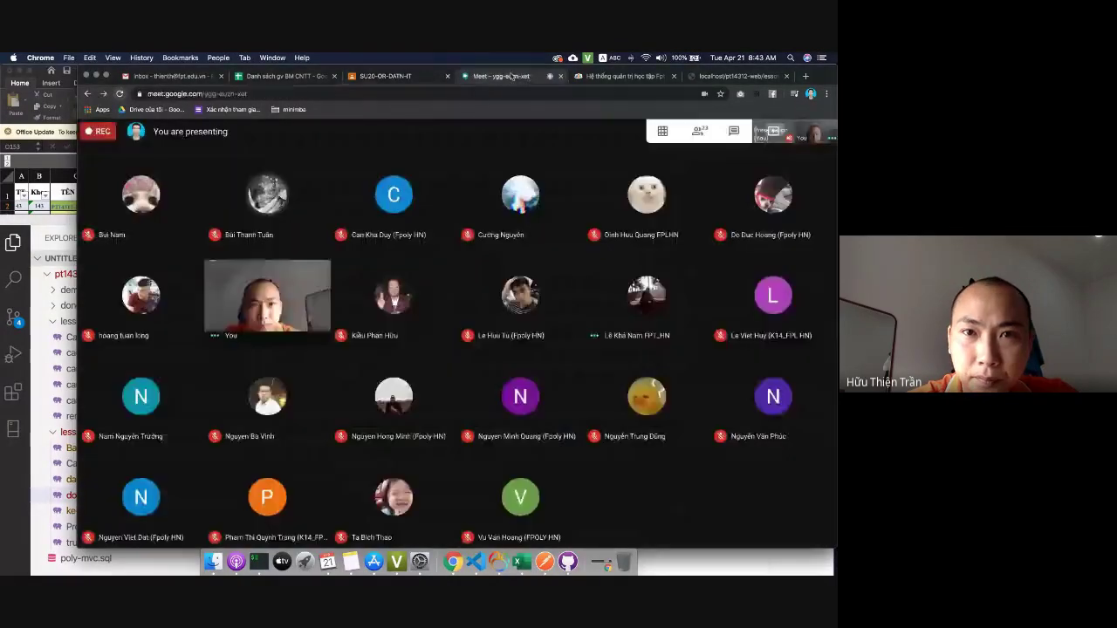
click(385, 76)
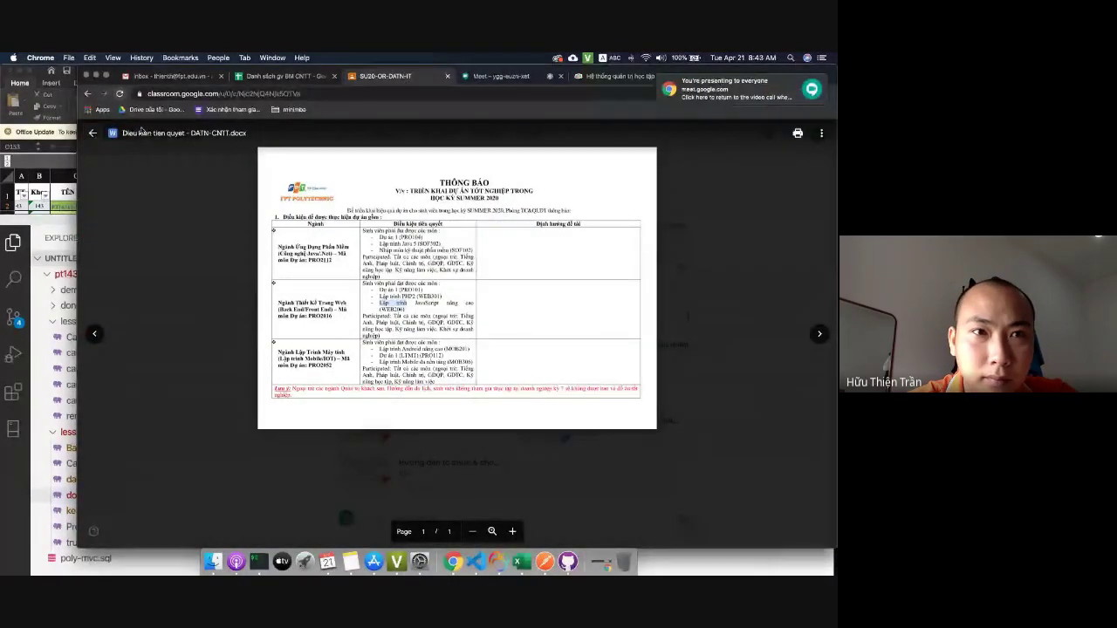
click(91, 134)
click(91, 137)
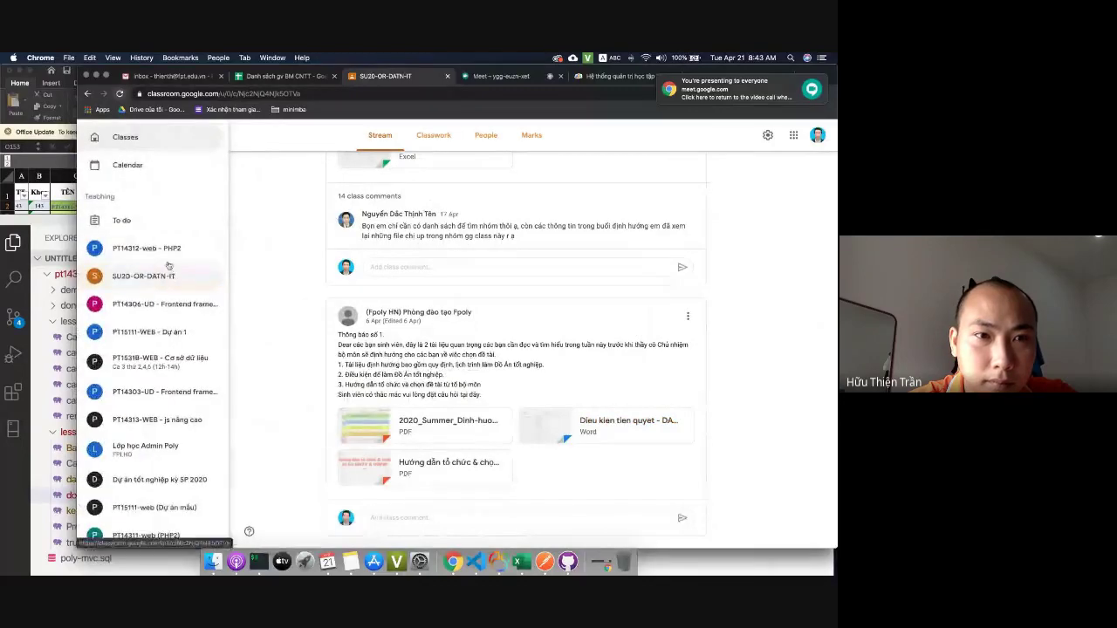
click(166, 248)
click(431, 137)
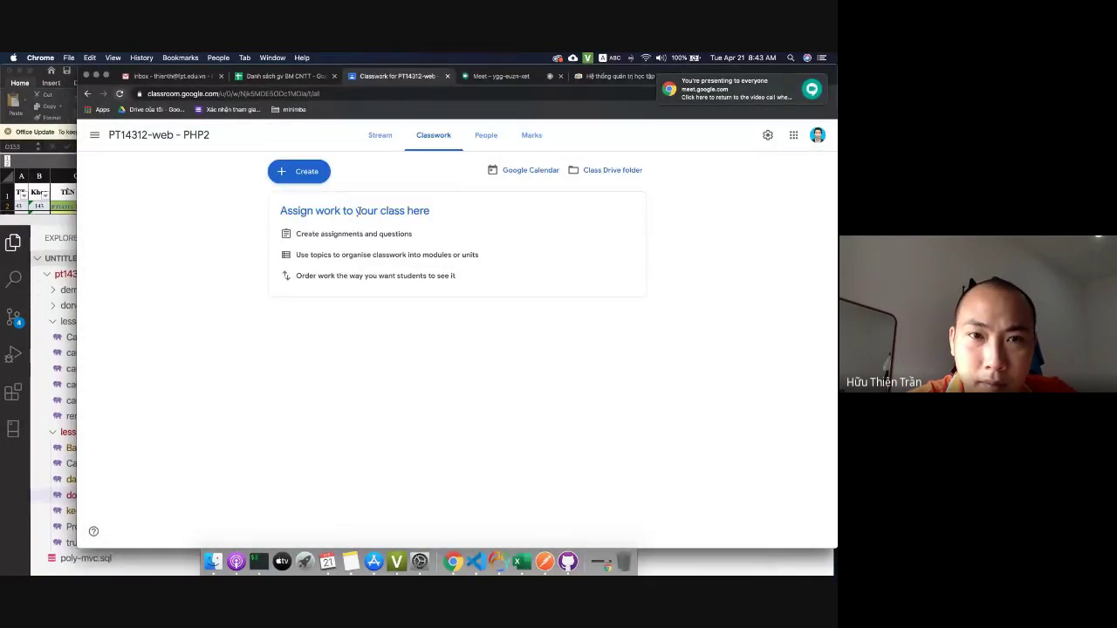
Create a Classwork topic named 'Labs'.
click(298, 171)
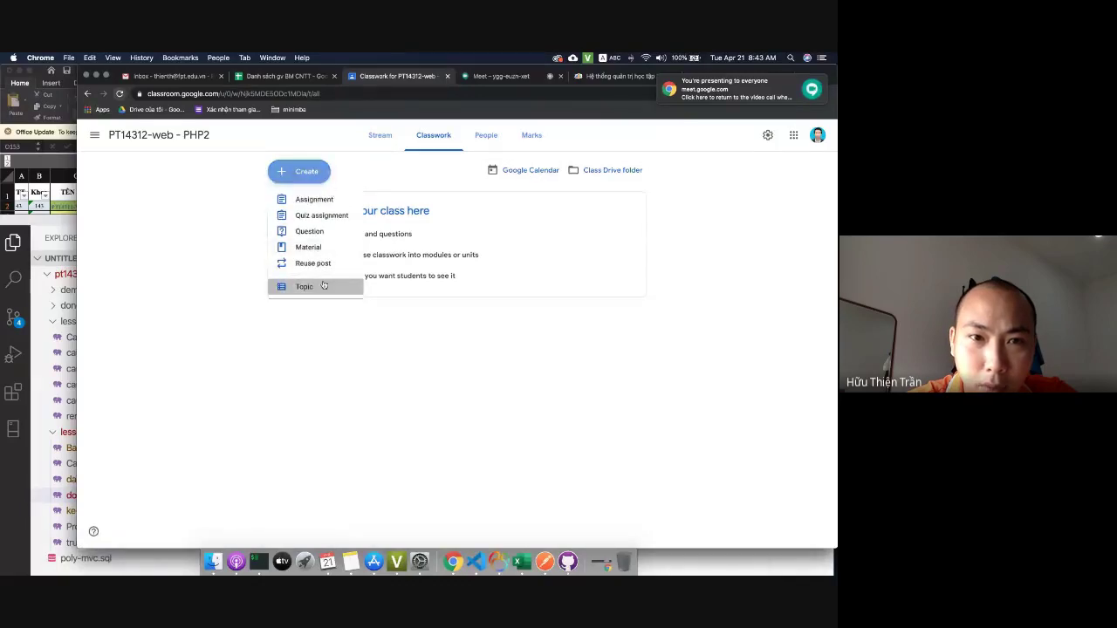
click(353, 284)
text(Lab)
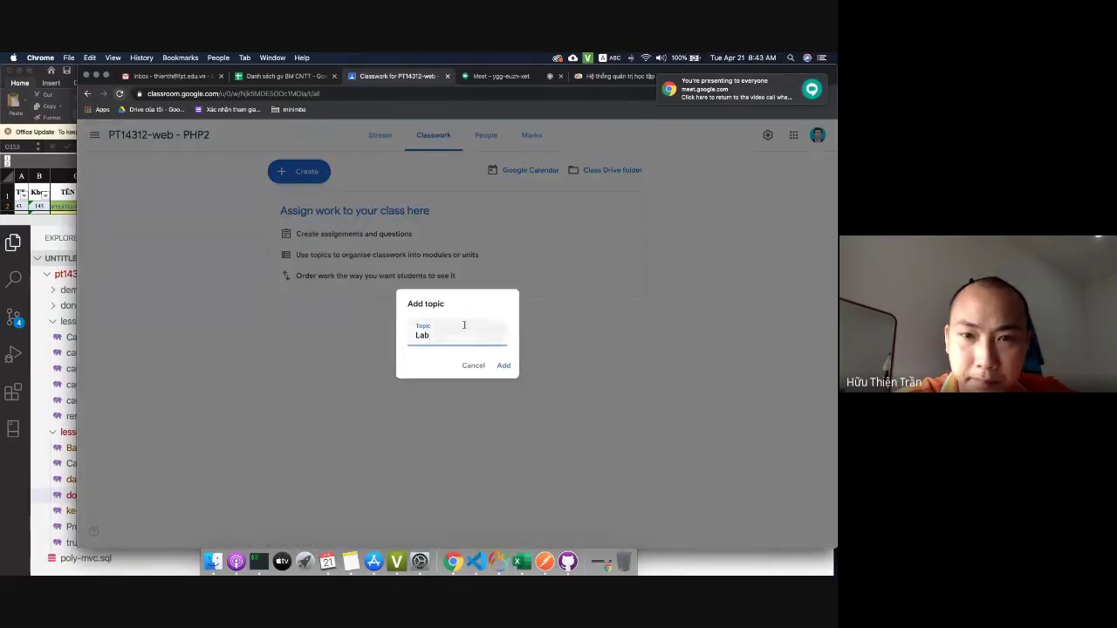
text(s)
click(504, 365)
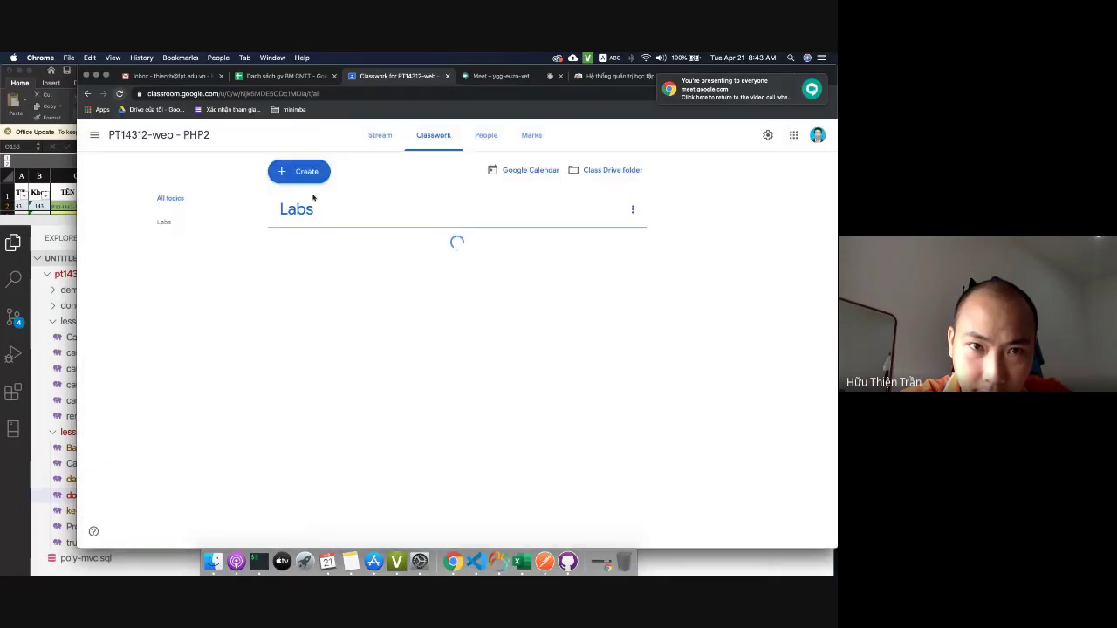
click(309, 177)
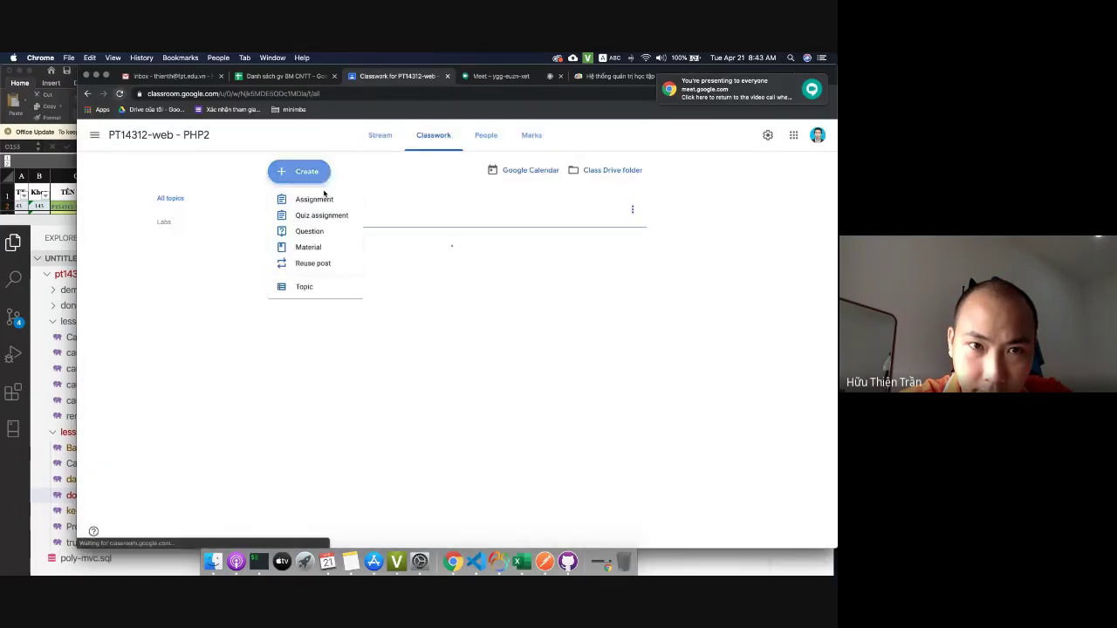
Start a new assignment titled 'Lab1'.
click(314, 201)
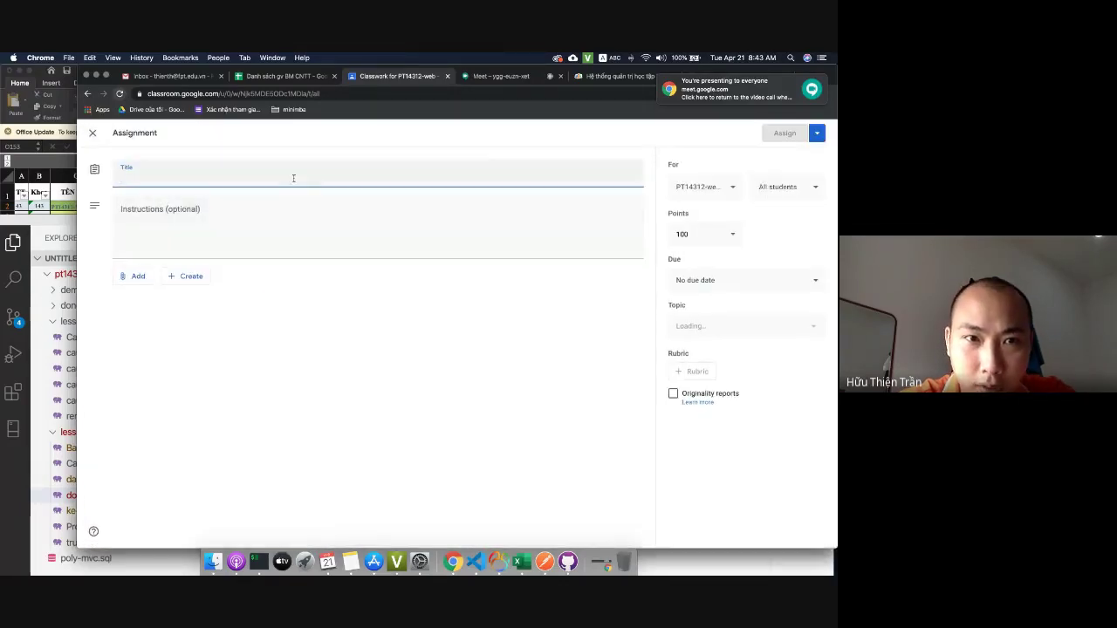
text(Lab1)
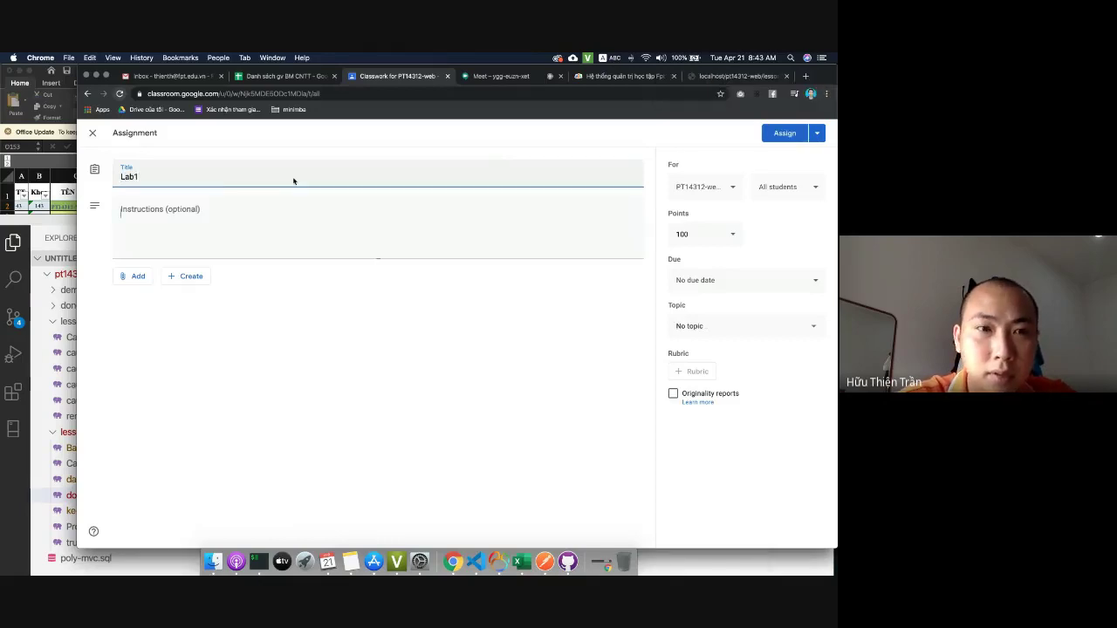
key(Tab)
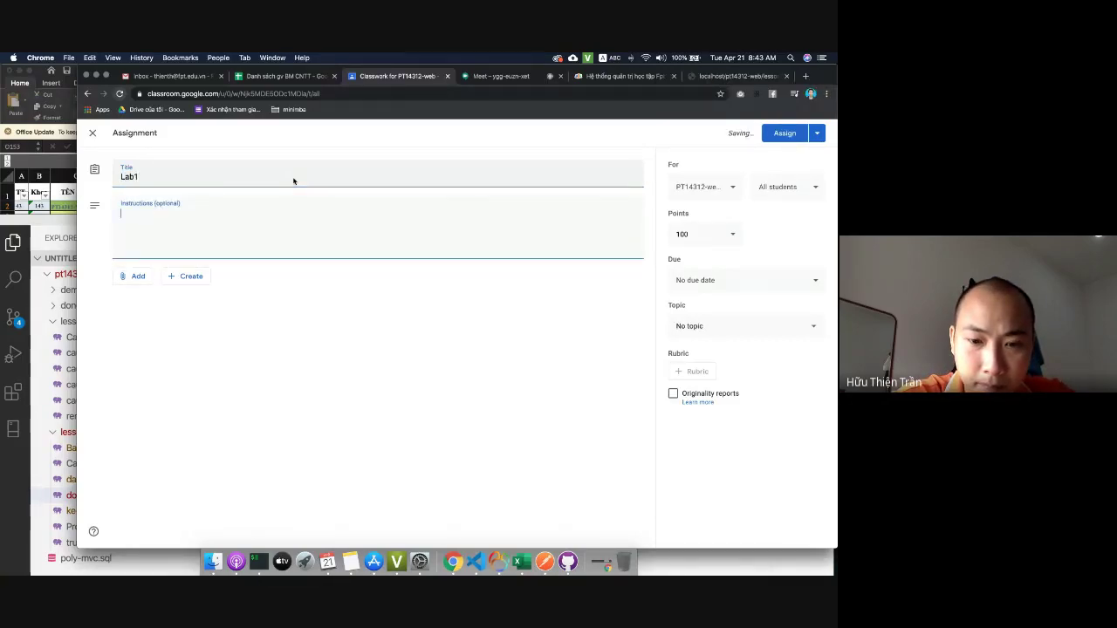
Write the opening instruction asking students to create a repository and give examples of each property.
text(Thưc hineje)
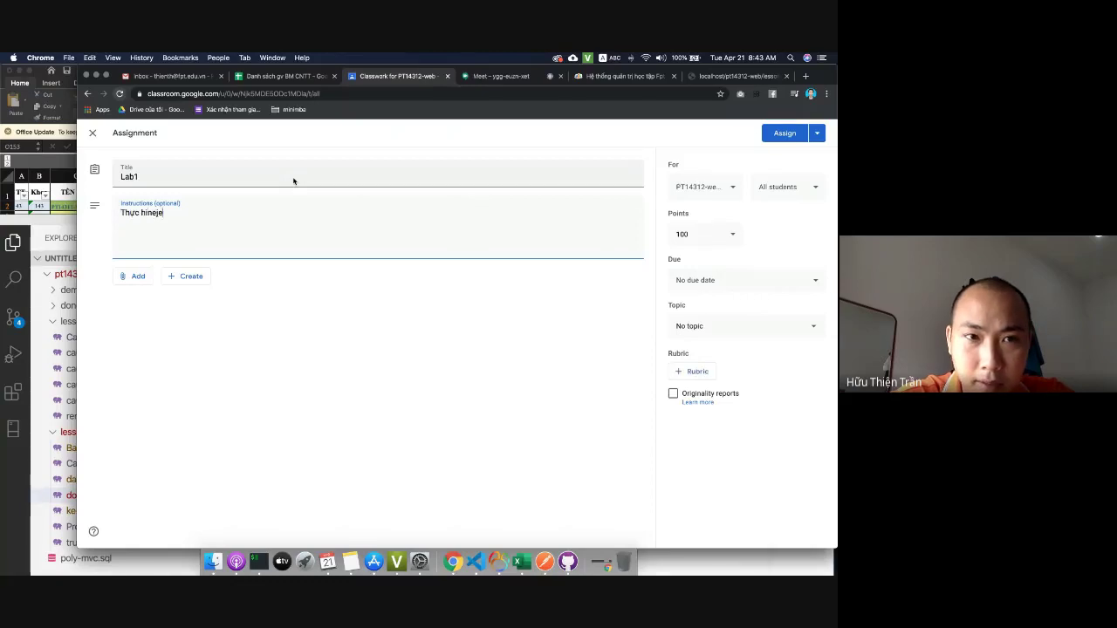
key(BackSpace)
key(BackSpace)
key(BackSpace)
text(en tao)
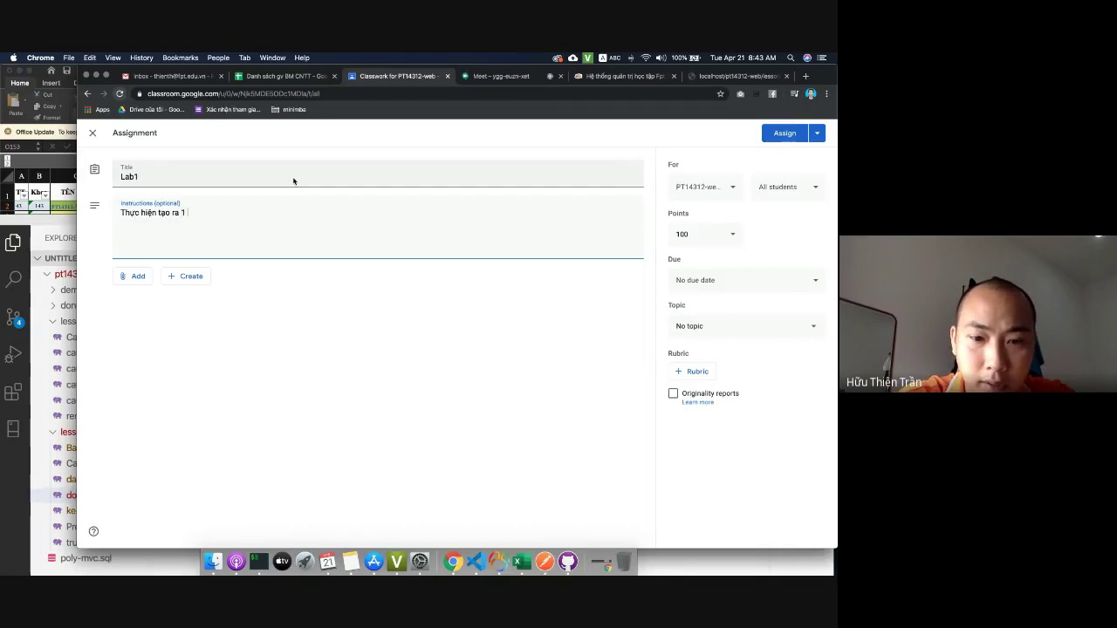
text(repositories tr)
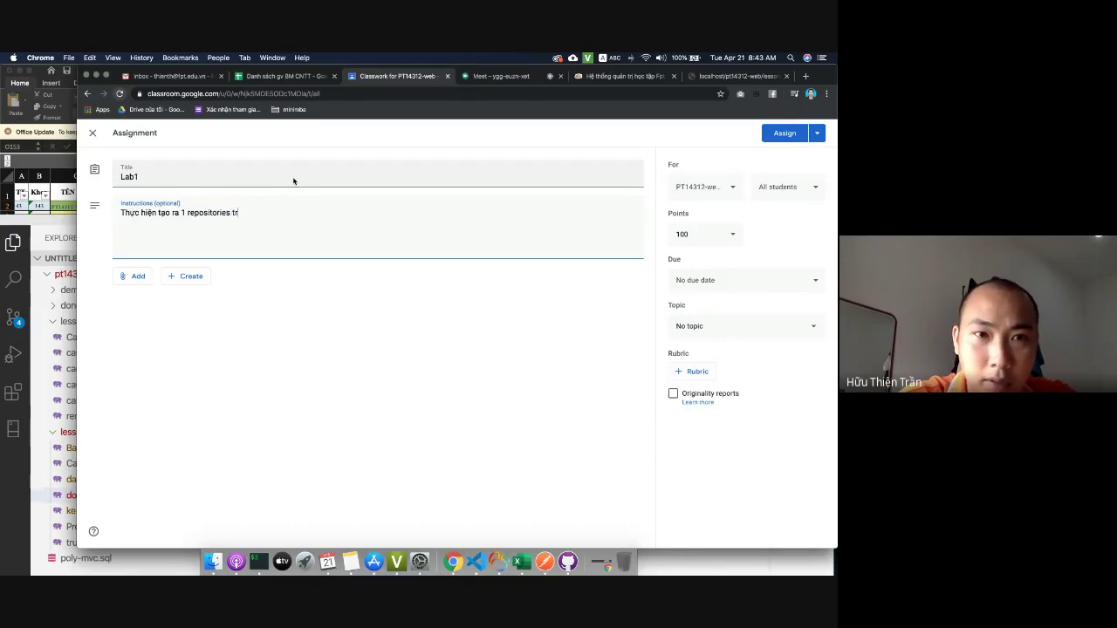
text(ên github)
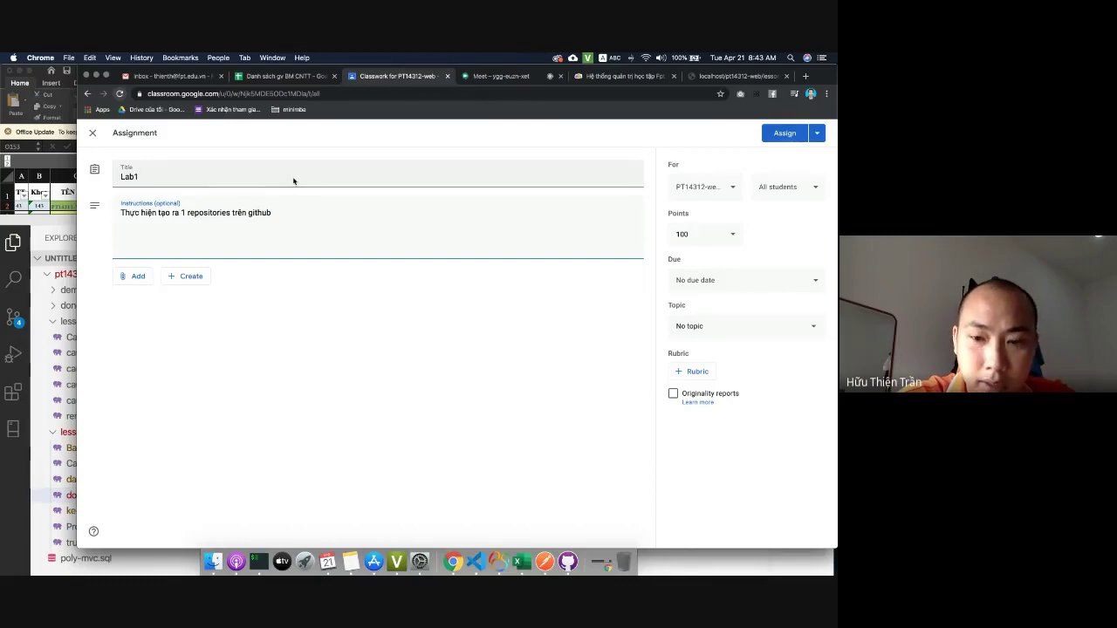
text(, sau dđó )
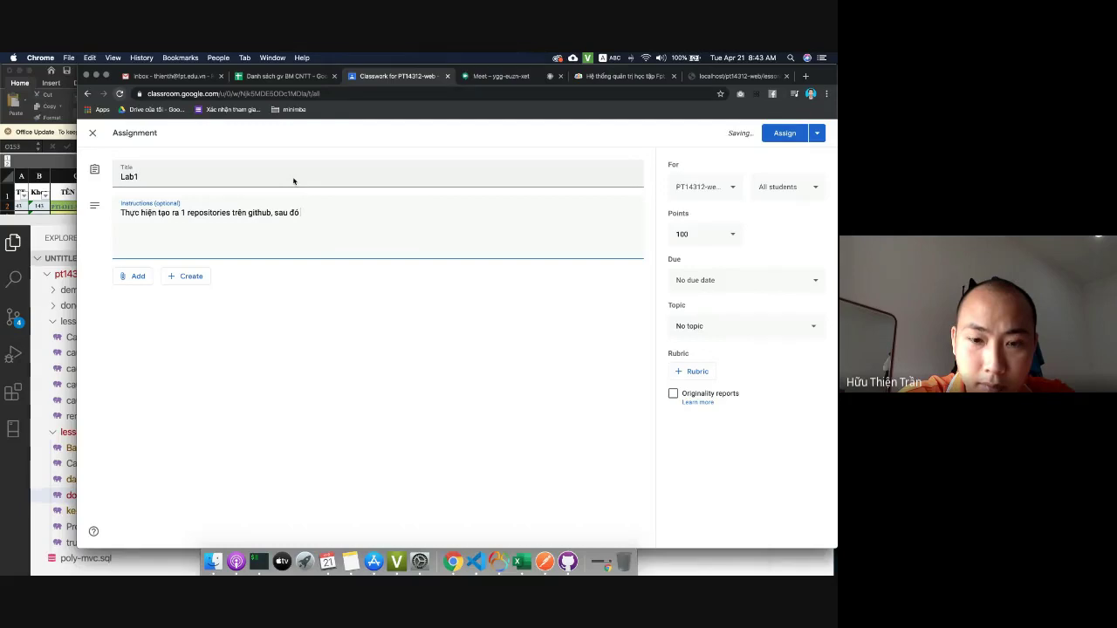
text(lấy d)
text(í d)
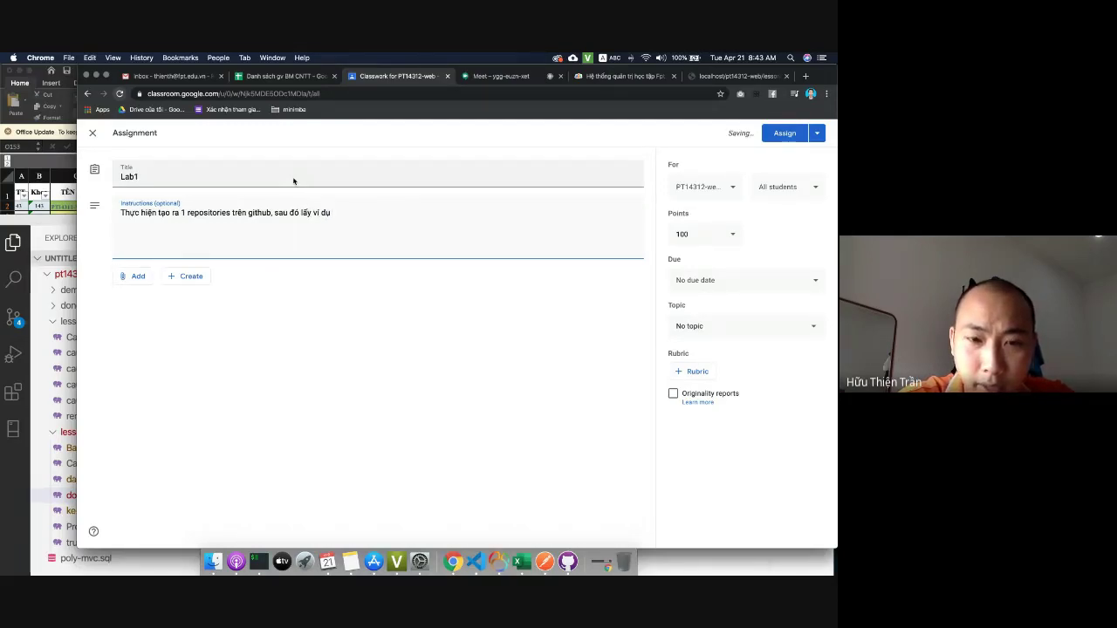
text(ụ mỗi)
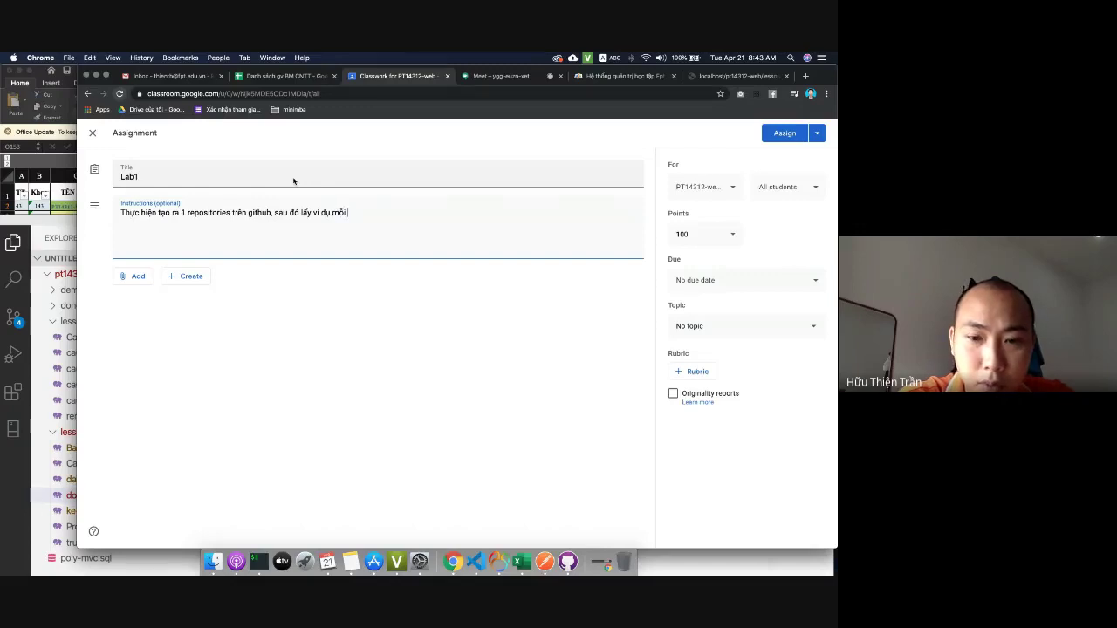
text( tính chất tro)
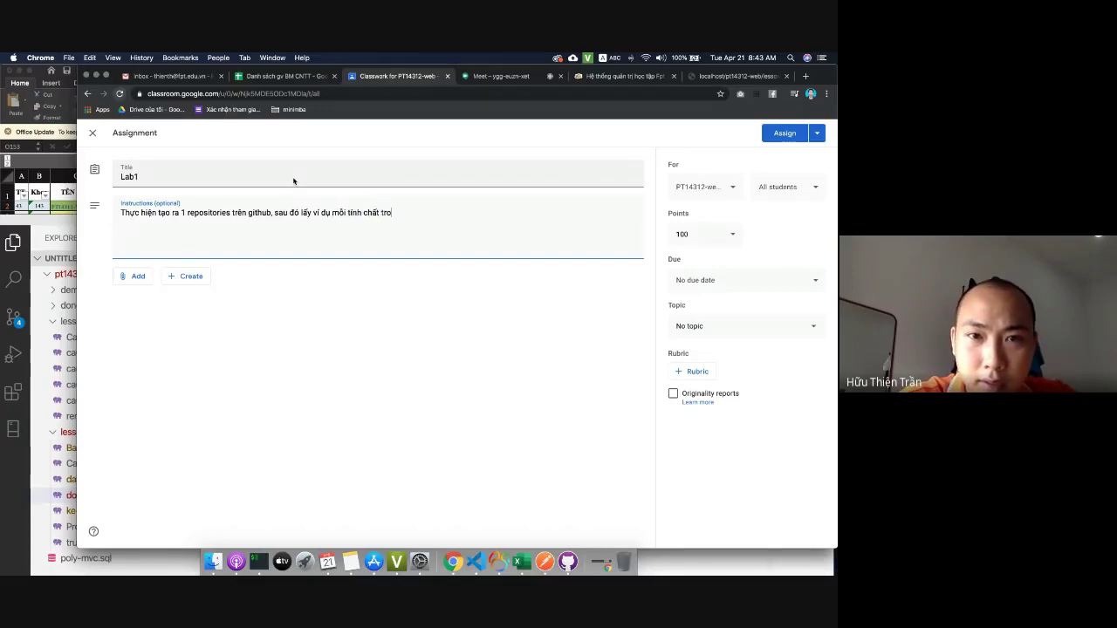
text(ng lập trin)
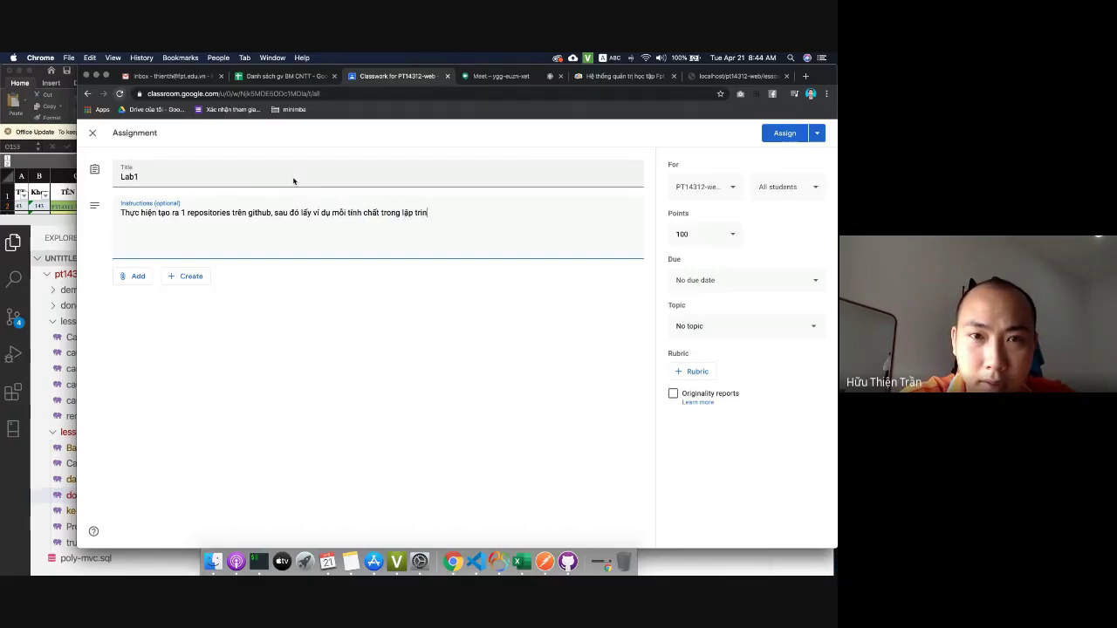
key(BackSpace)
key(BackSpace)
key(BackSpace)
key(BackSpace)
key(BackSpace)
key(BackSpace)
key(BackSpace)
key(BackSpace)
key(BackSpace)
key(BackSpace)
key(BackSpace)
key(BackSpace)
key(BackSpace)
key(BackSpace)
key(BackSpace)
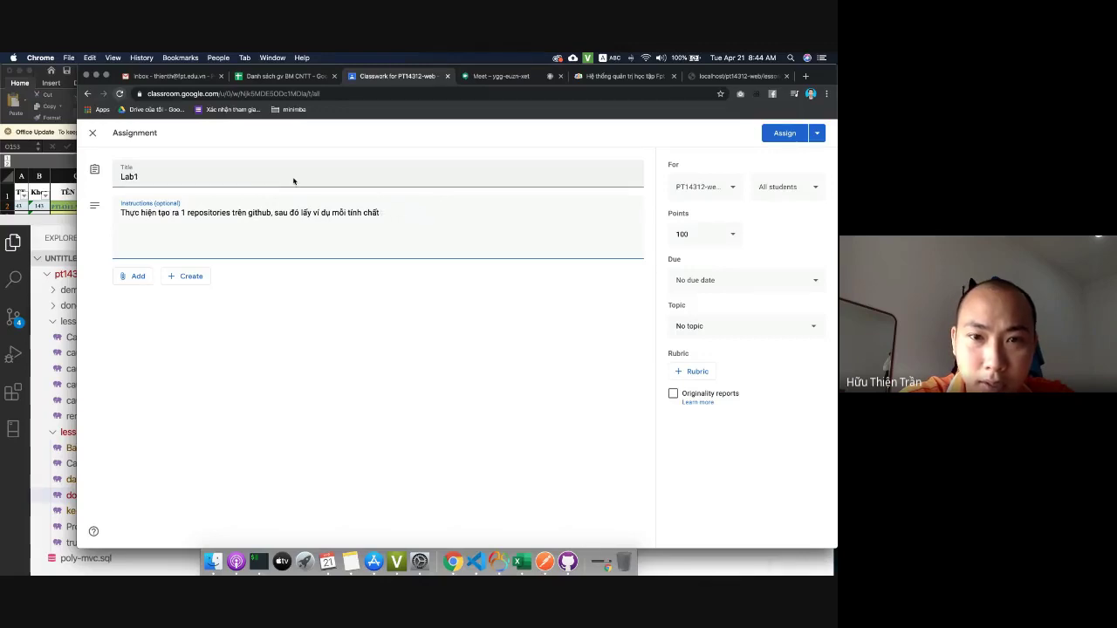
text(:)
key(Return)
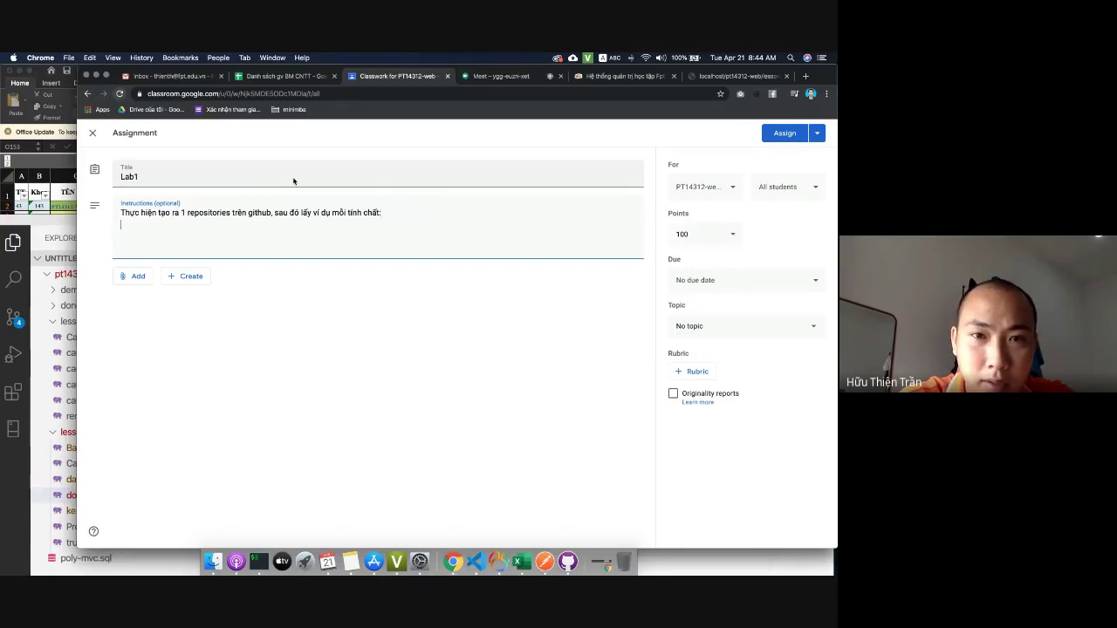
List Trừu tượng, Kế thừa, Đa hình and Đóng gói, then add the line requesting 2 examples each.
text(Trư)
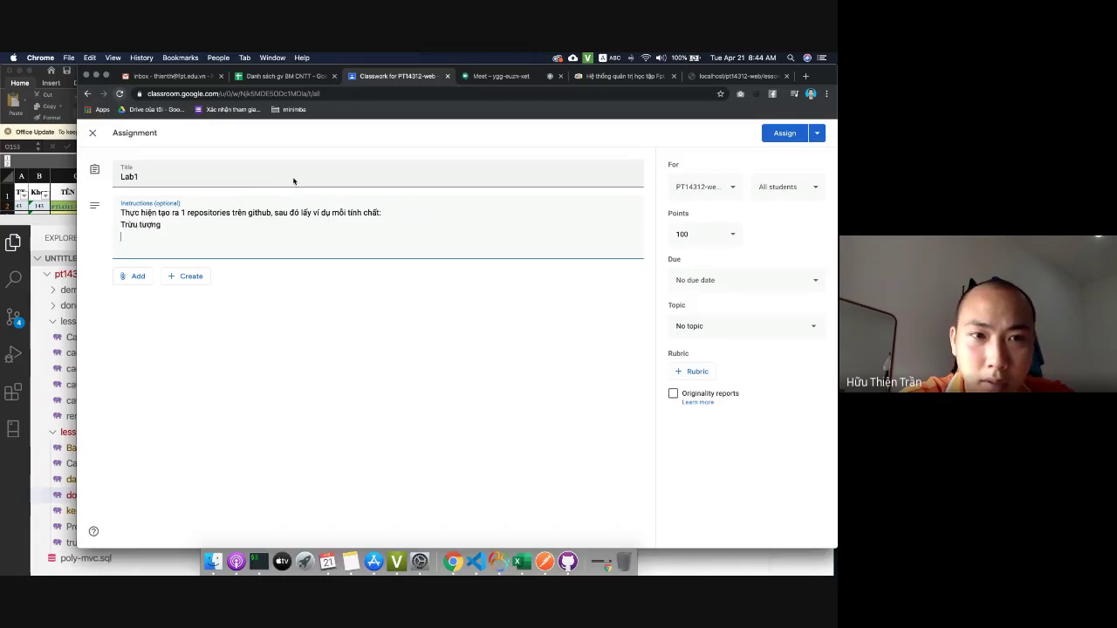
text(u tượng)
key(Return)
text(Keết trụ)
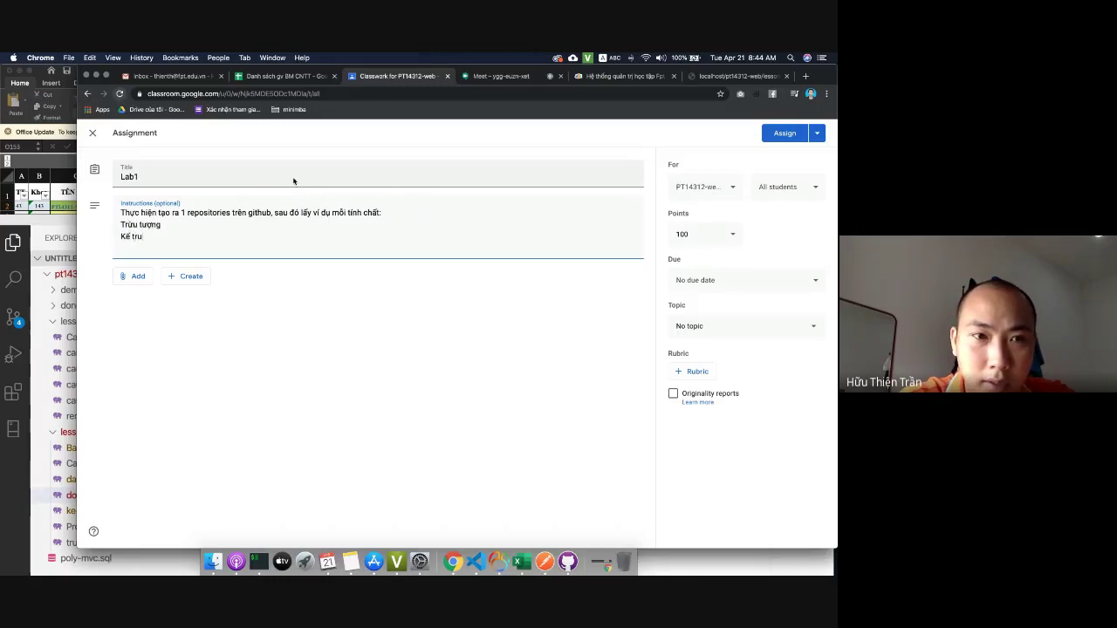
text(hừa)
key(Return)
text(ĐOng)
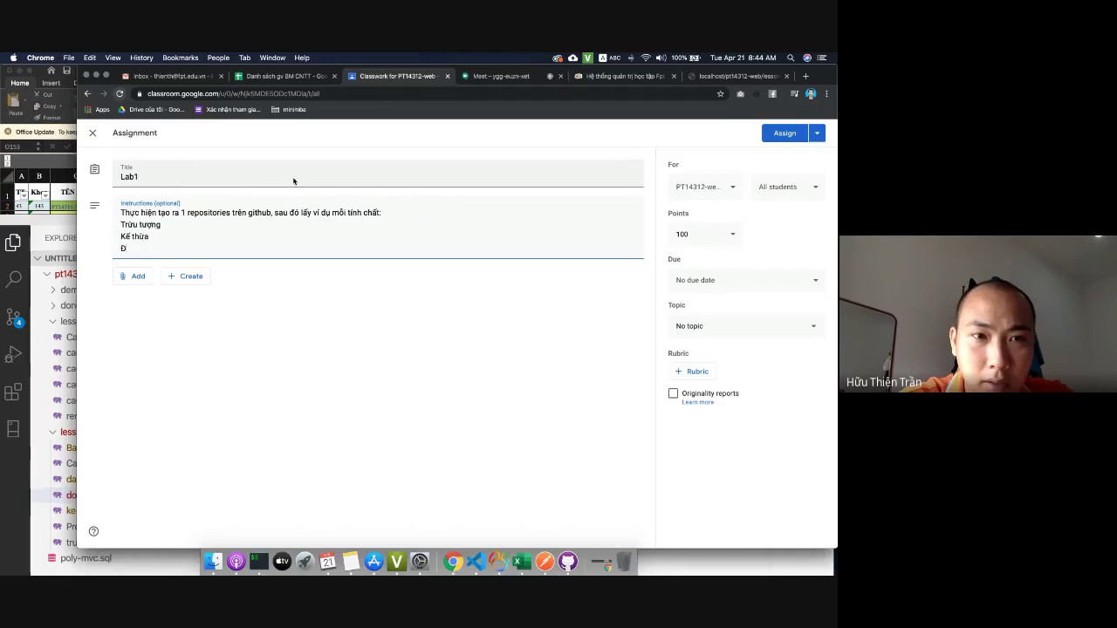
key(BackSpace)
key(BackSpace)
key(BackSpace)
text(óng gói)
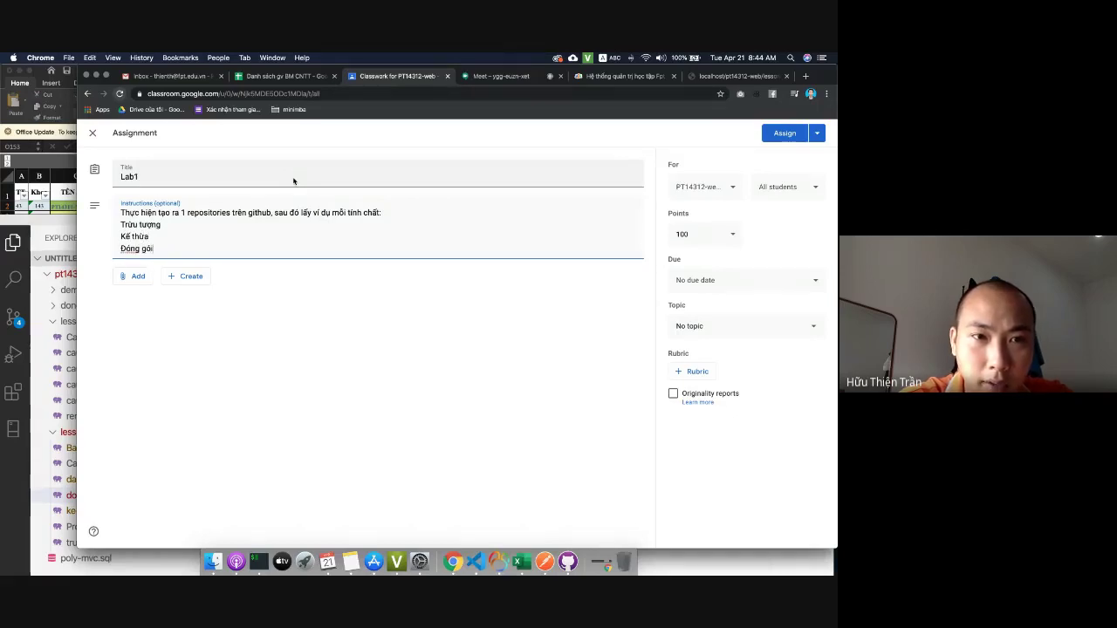
key(Return)
key(Return)
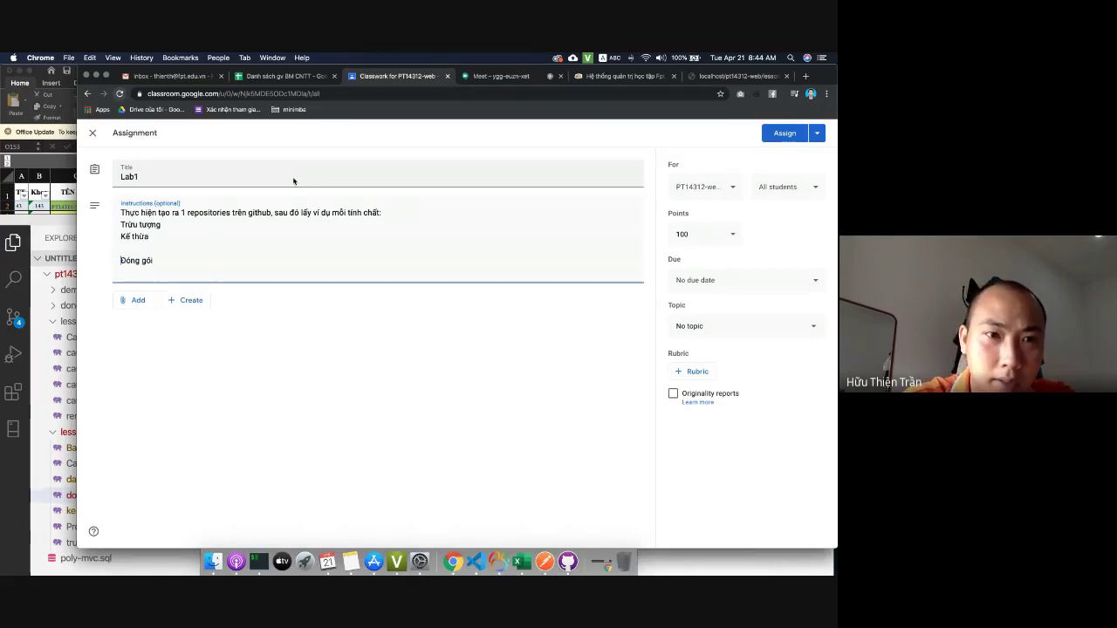
text(Đa hình)
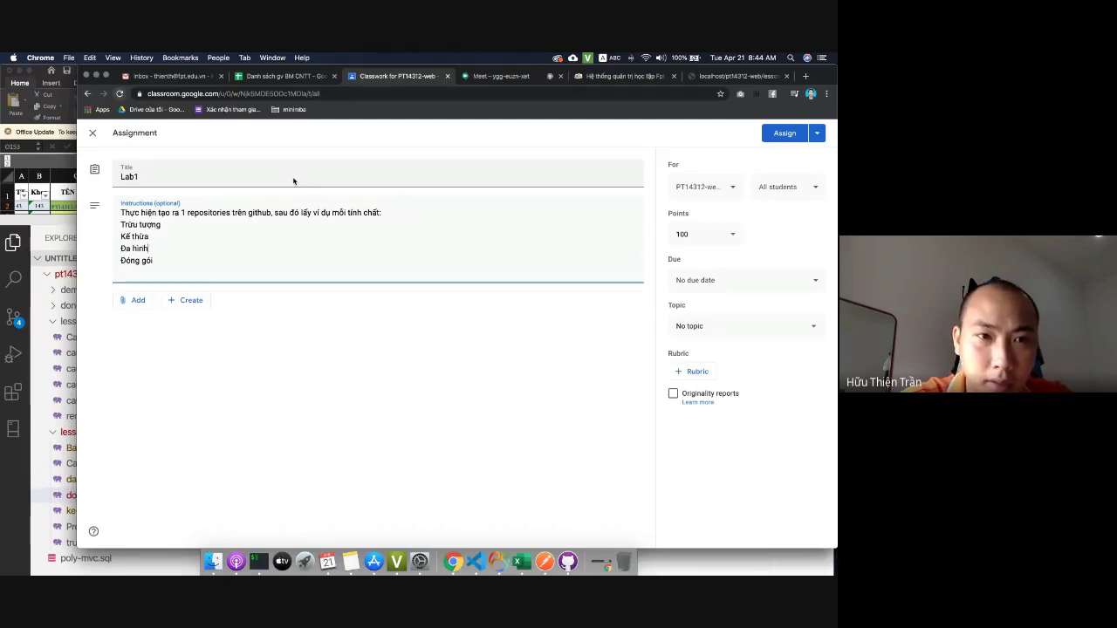
key(Return)
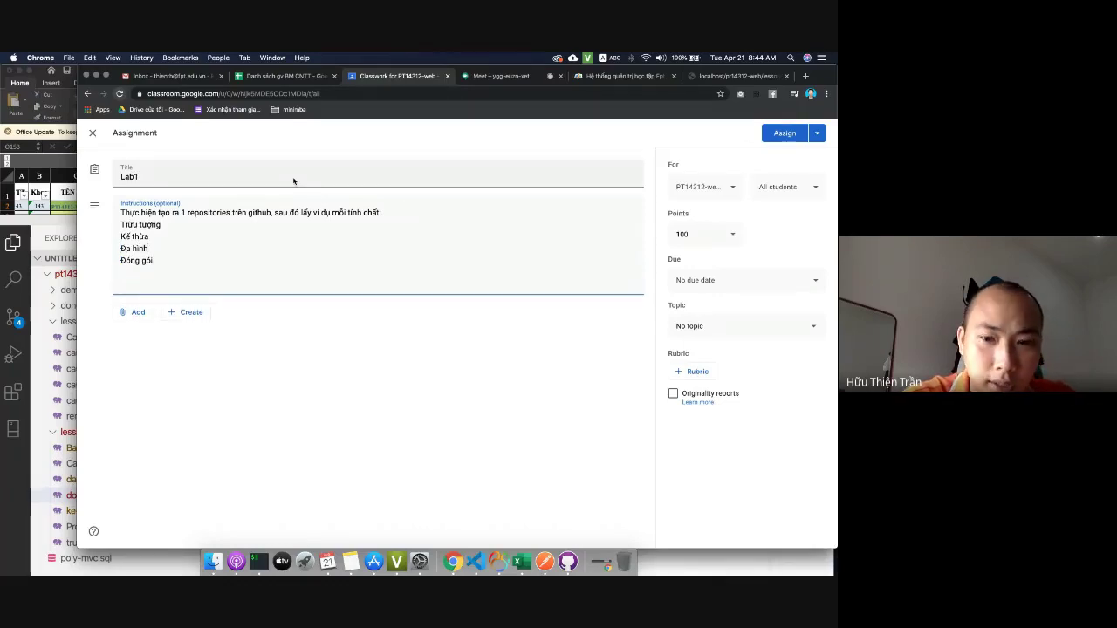
text(Mỗi tính chất lấy 2)
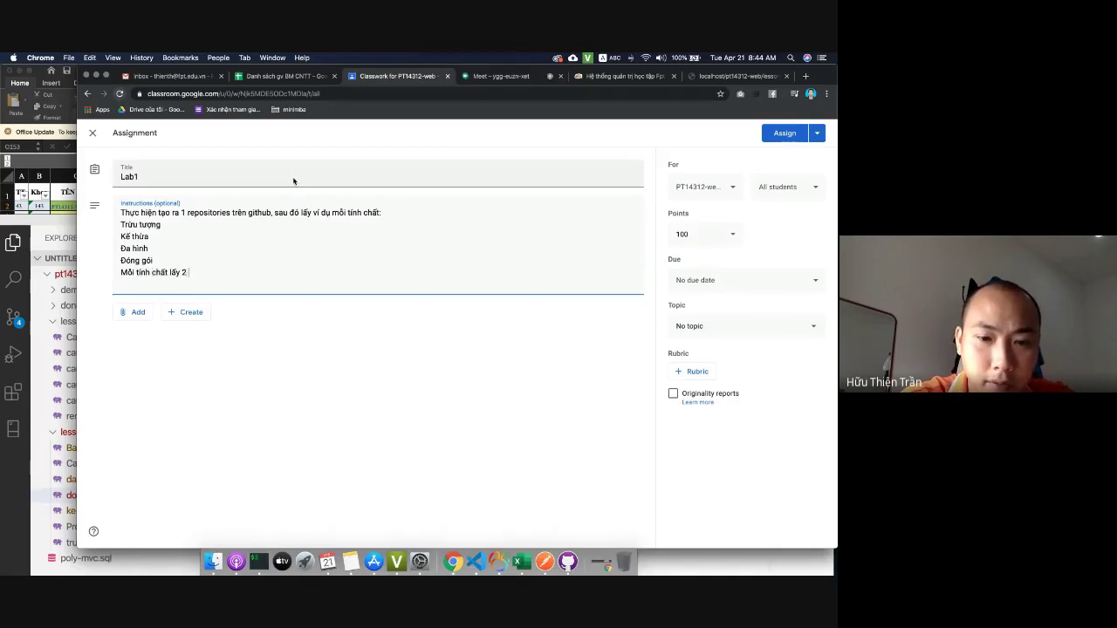
text( ví dụ)
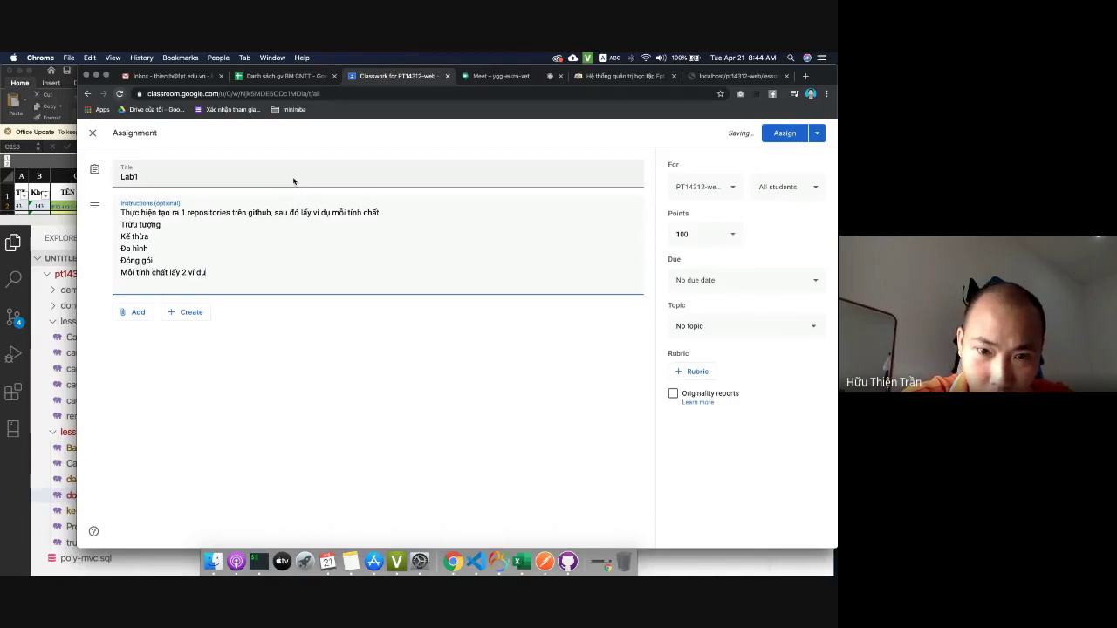
text( sau đó đ)
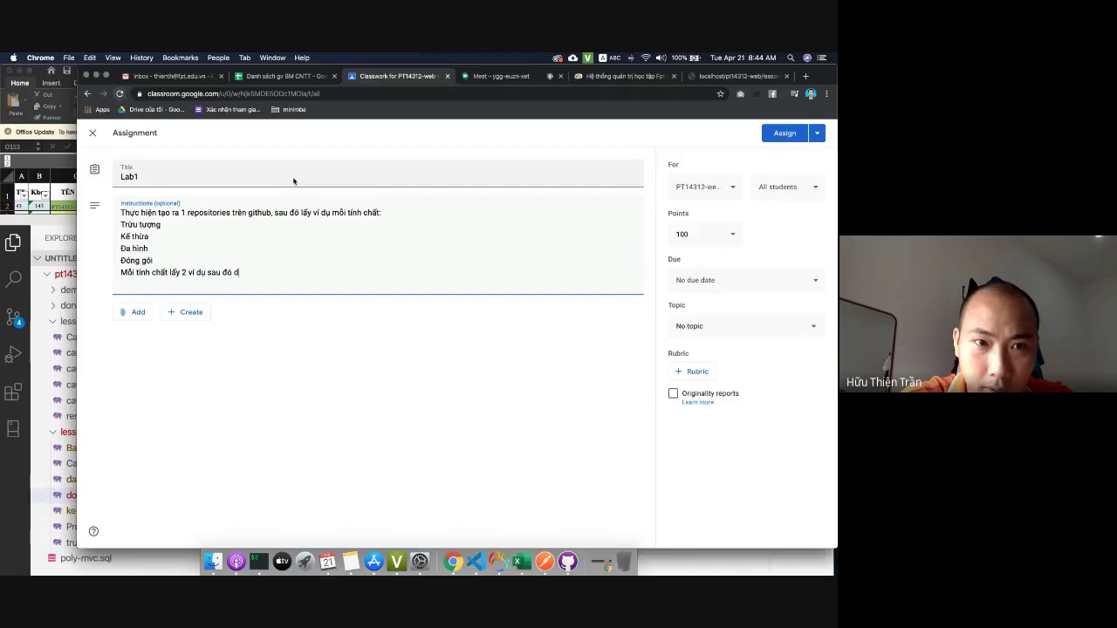
text(ấy code lên github)
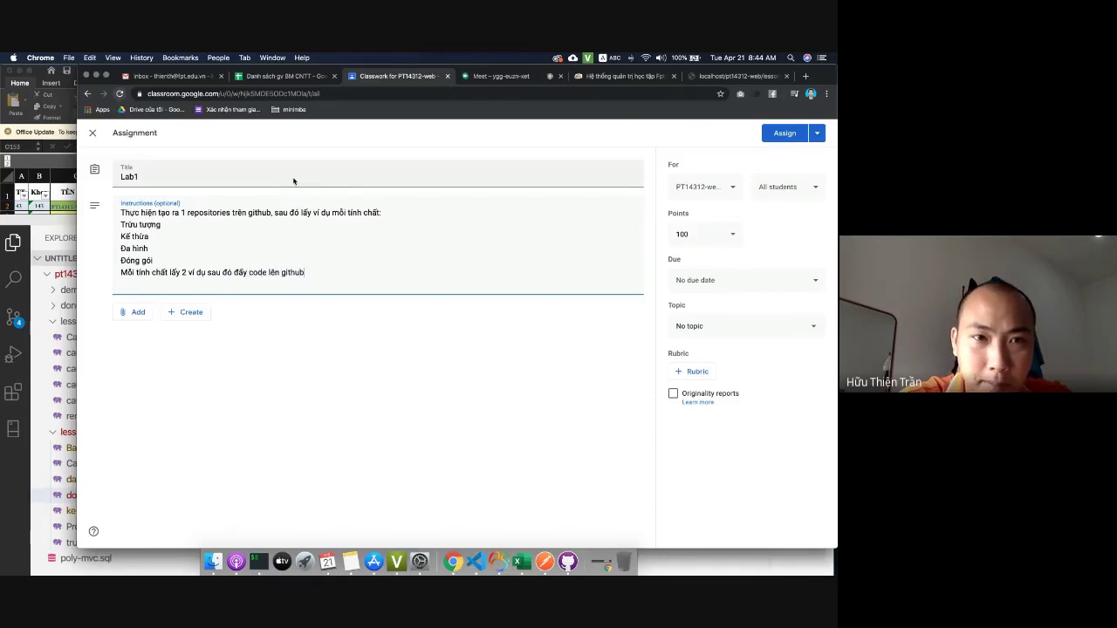
text( va )
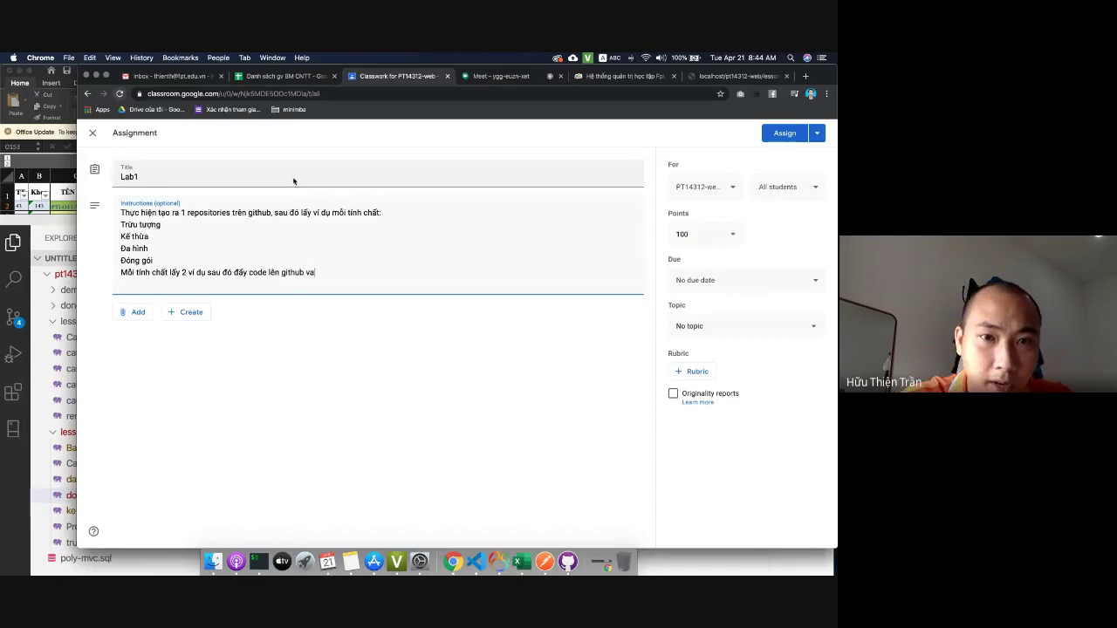
key(BackSpace)
key(BackSpace)
text(à nộp lại)
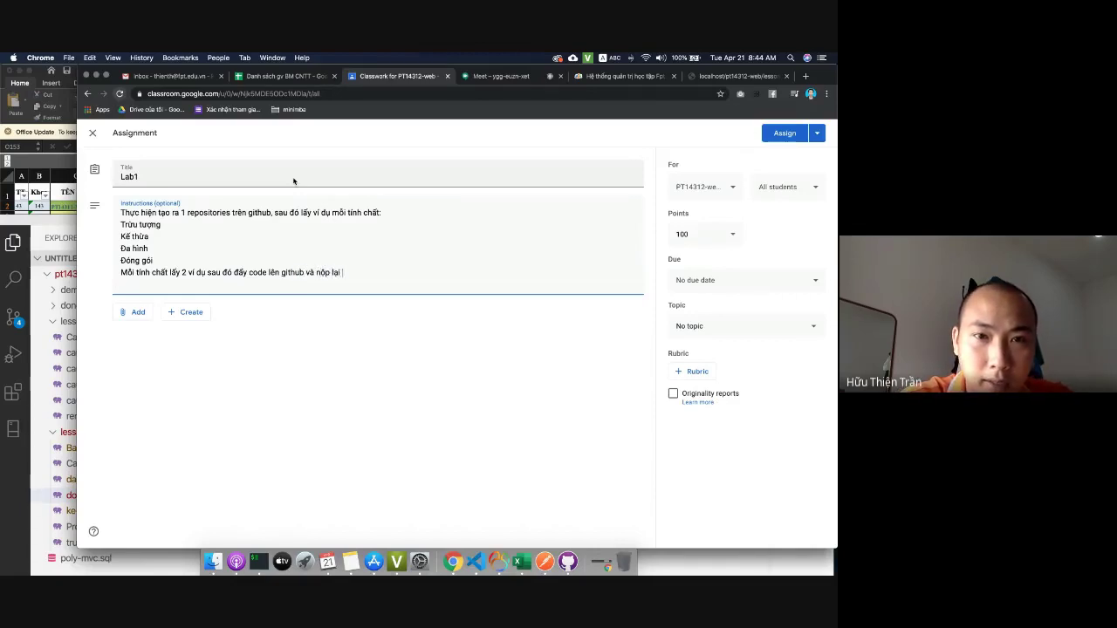
text(n)
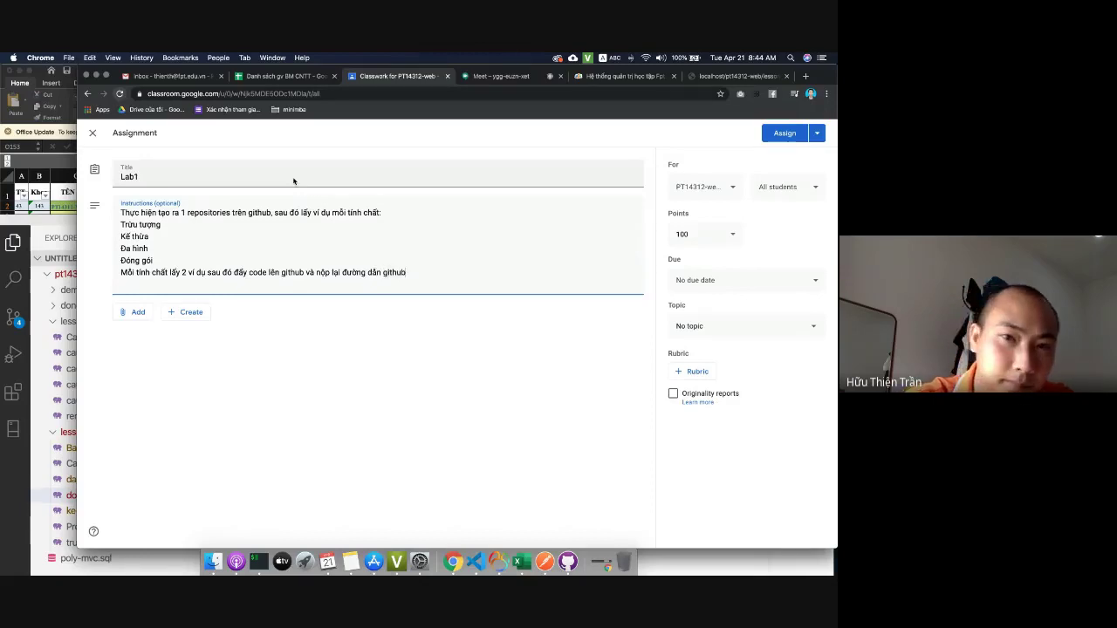
Give Lab1 10 points, due 21 Apr 2020 at 23:59, and assign it.
click(711, 237)
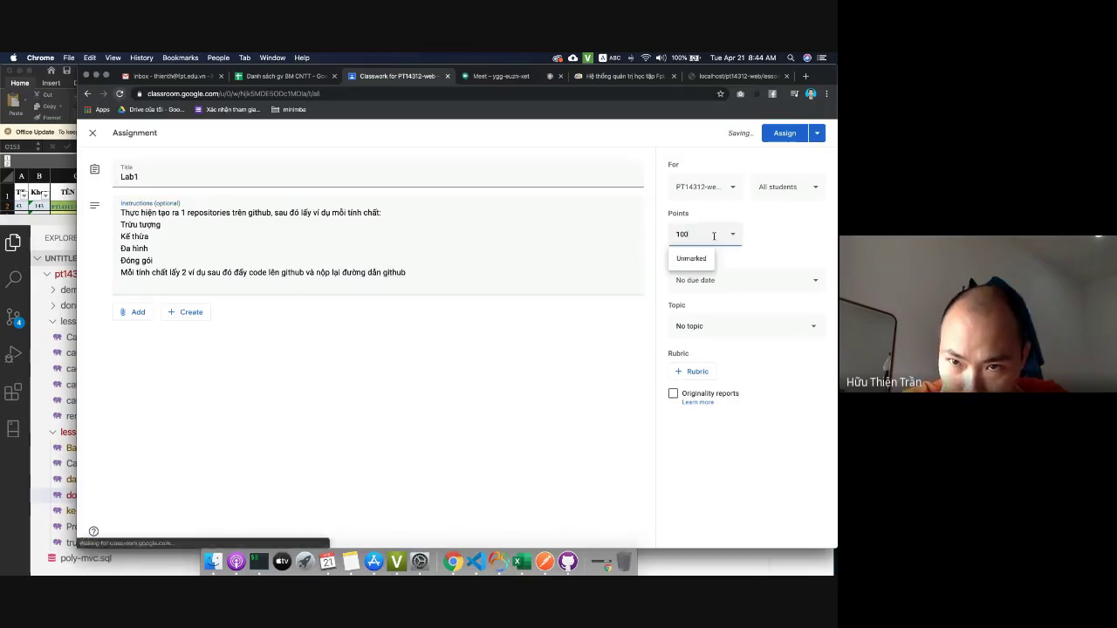
key(BackSpace)
click(623, 241)
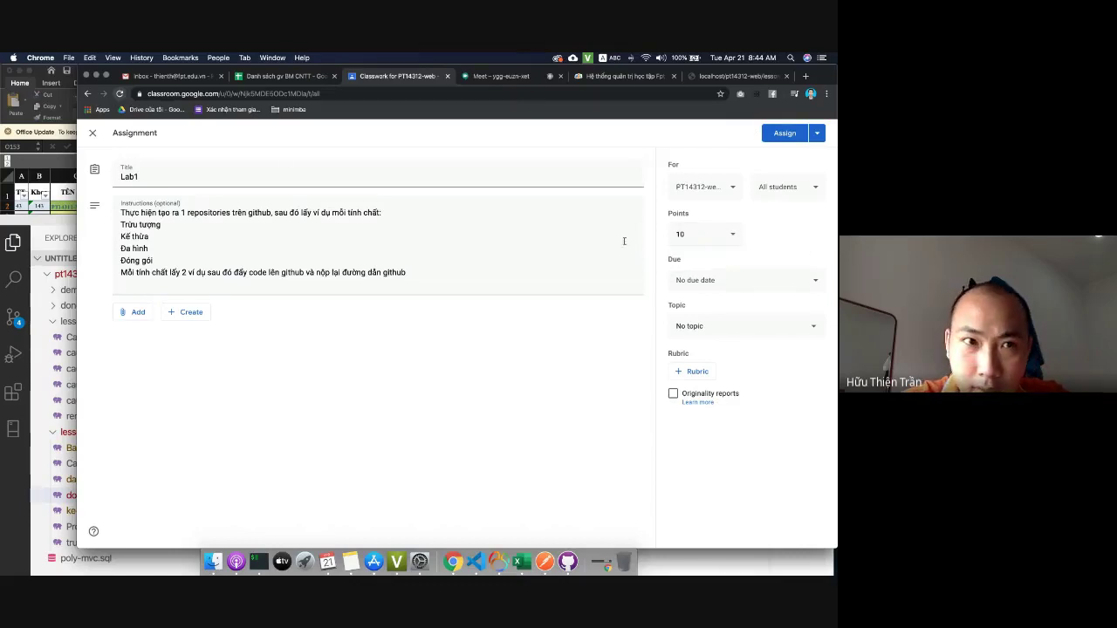
click(773, 282)
click(716, 316)
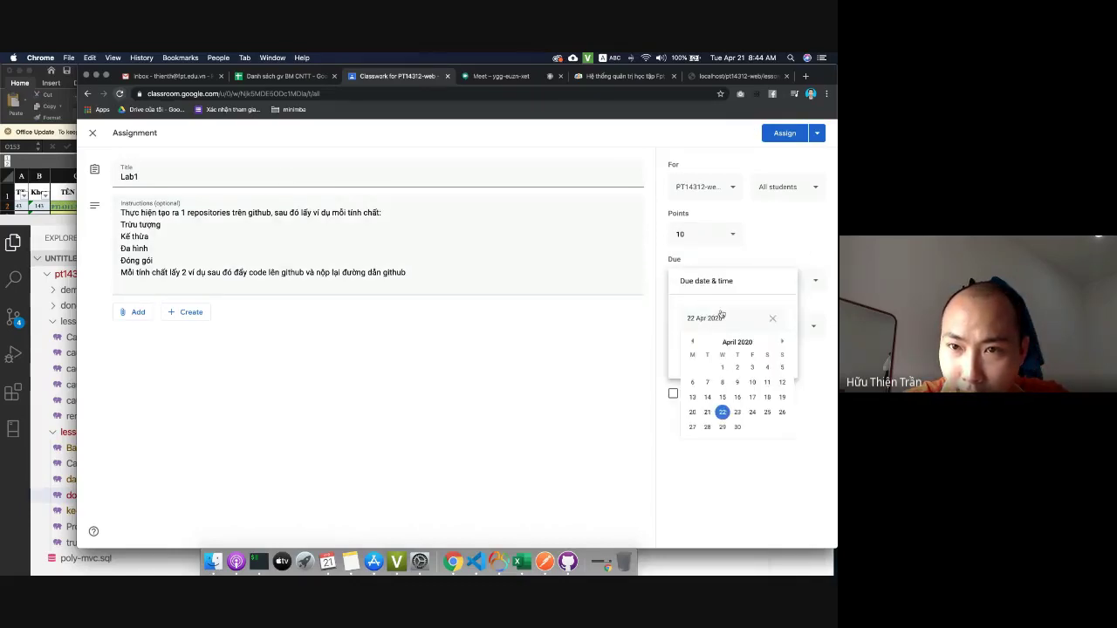
click(723, 413)
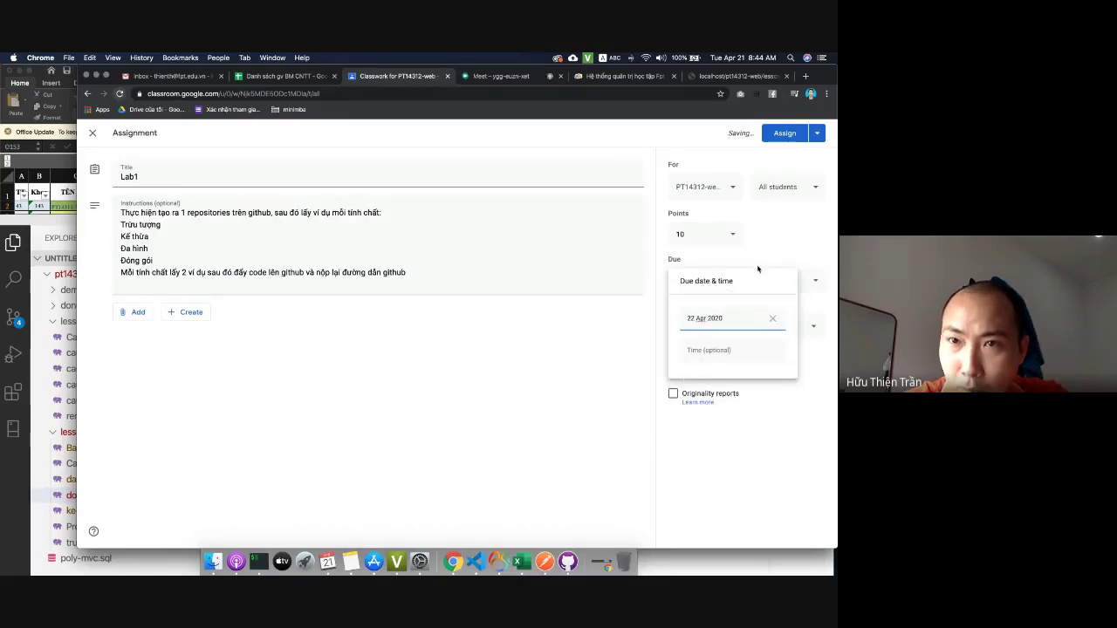
click(735, 319)
click(707, 414)
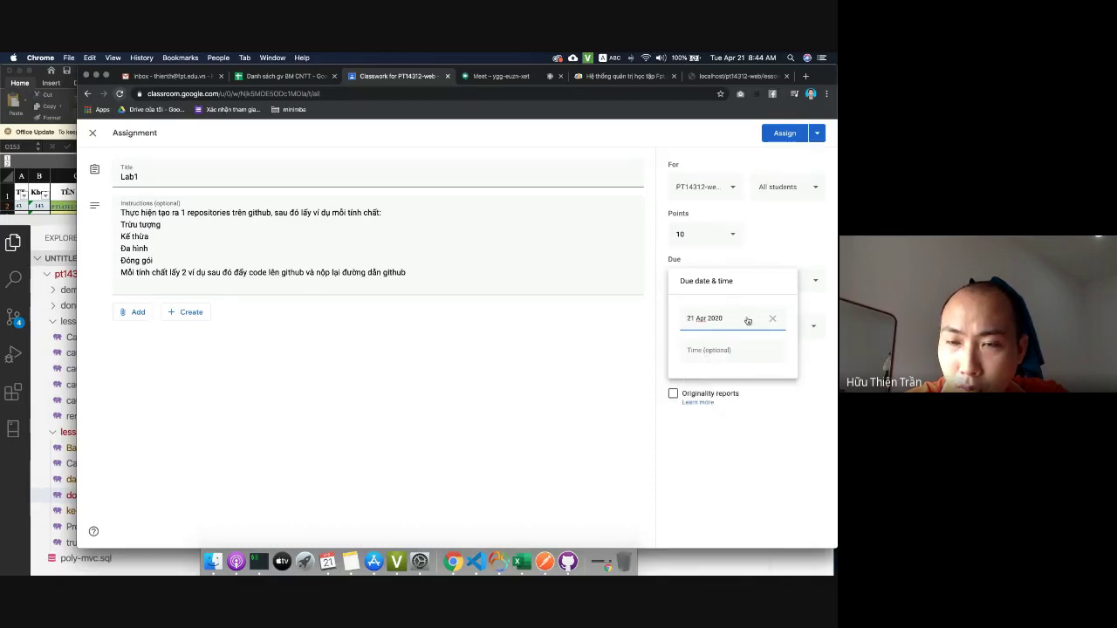
click(711, 349)
click(747, 423)
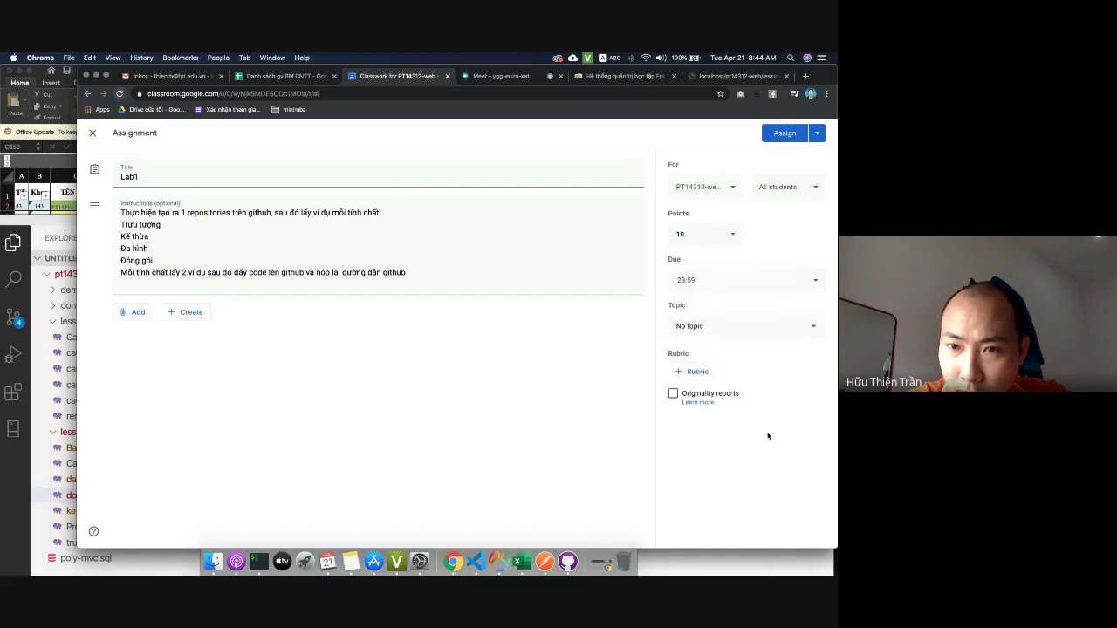
click(782, 135)
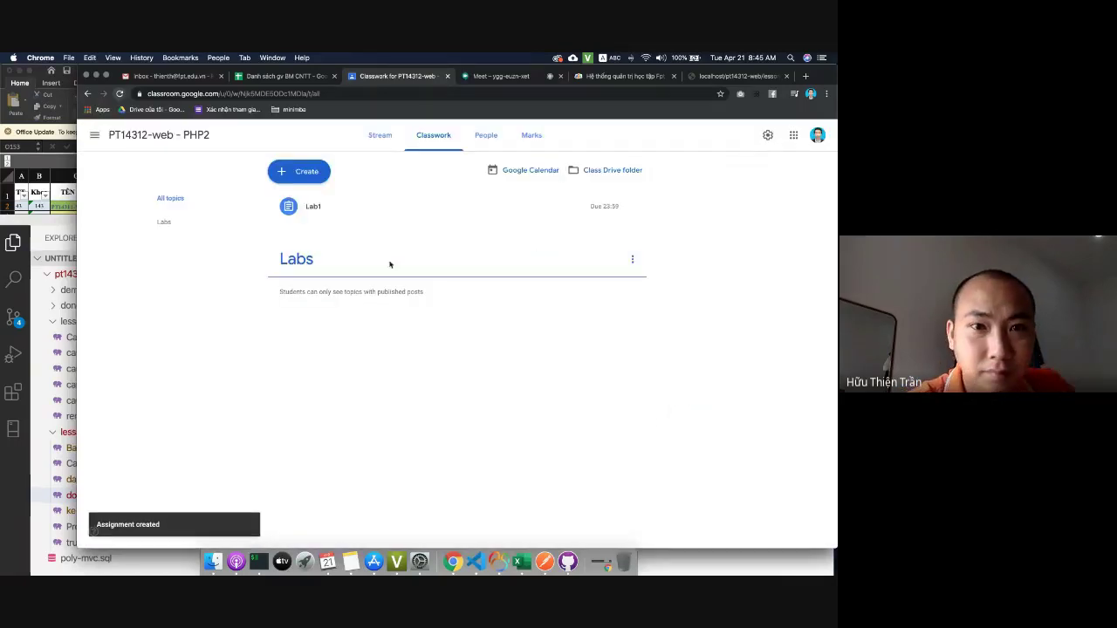
Expand the posted Lab1 entry, then look through the localhost, LMS and Meet tabs.
click(344, 207)
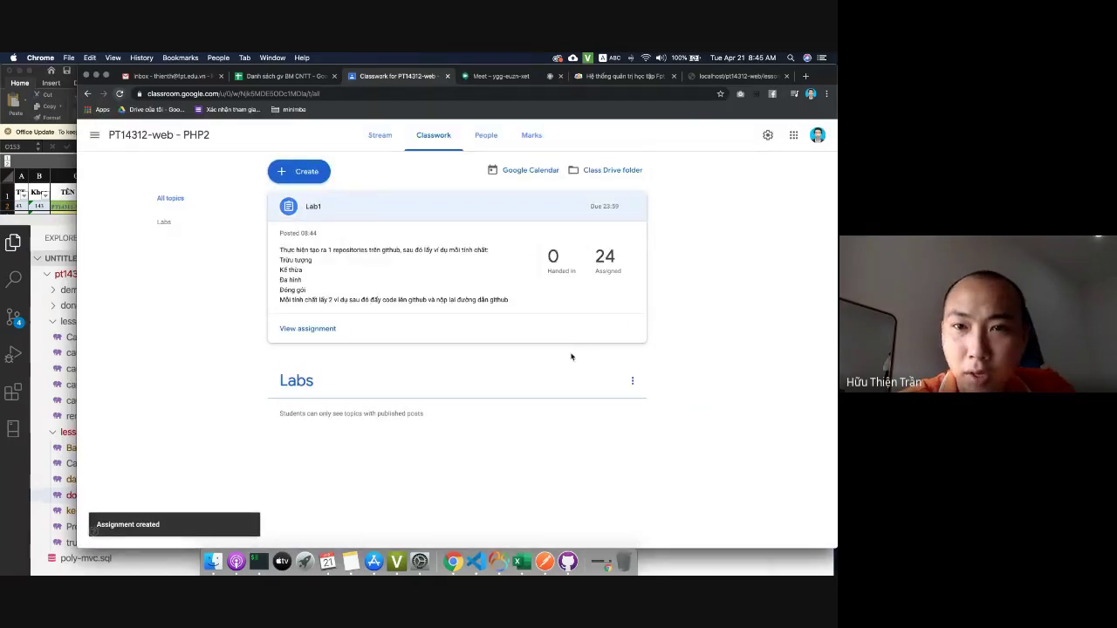
click(703, 77)
click(610, 77)
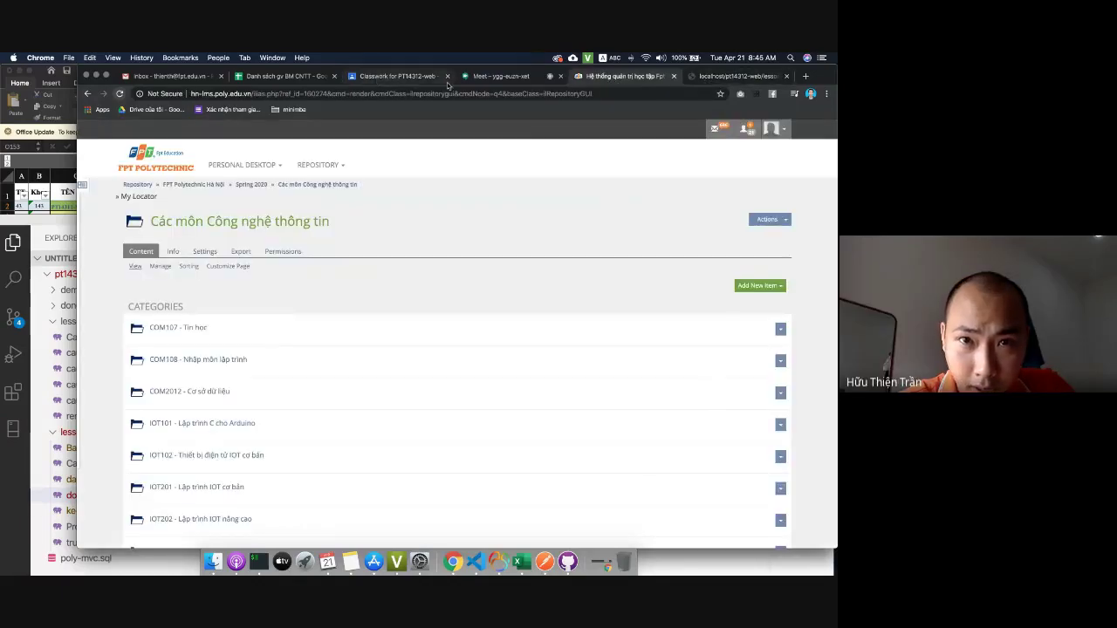
click(495, 76)
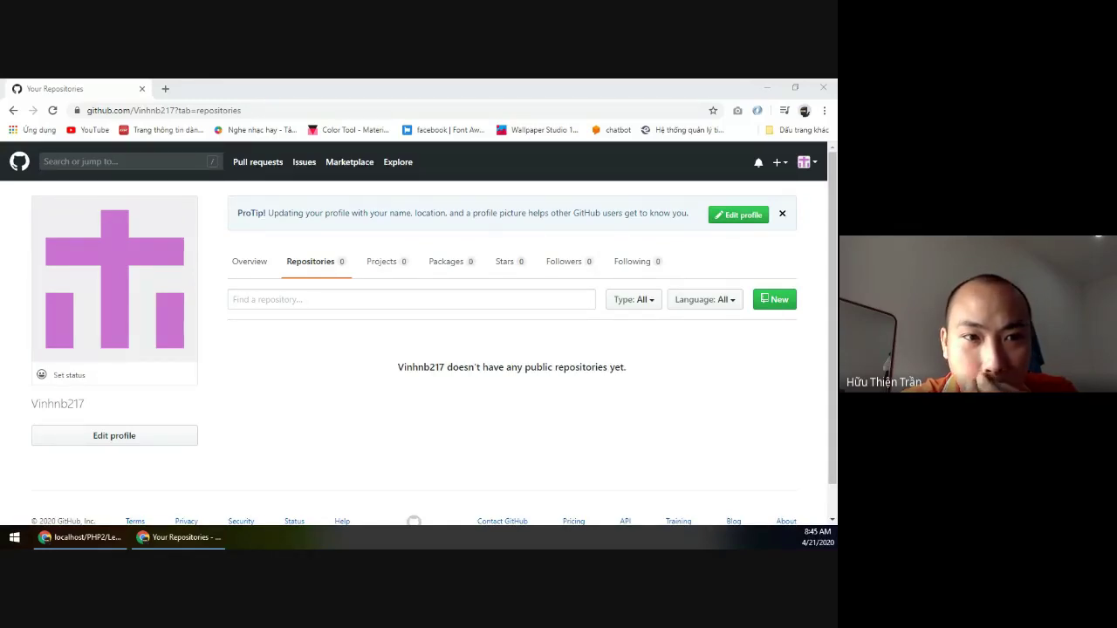
Start a new GitHub repository, typing a trial name into Repository name and erasing it.
click(773, 300)
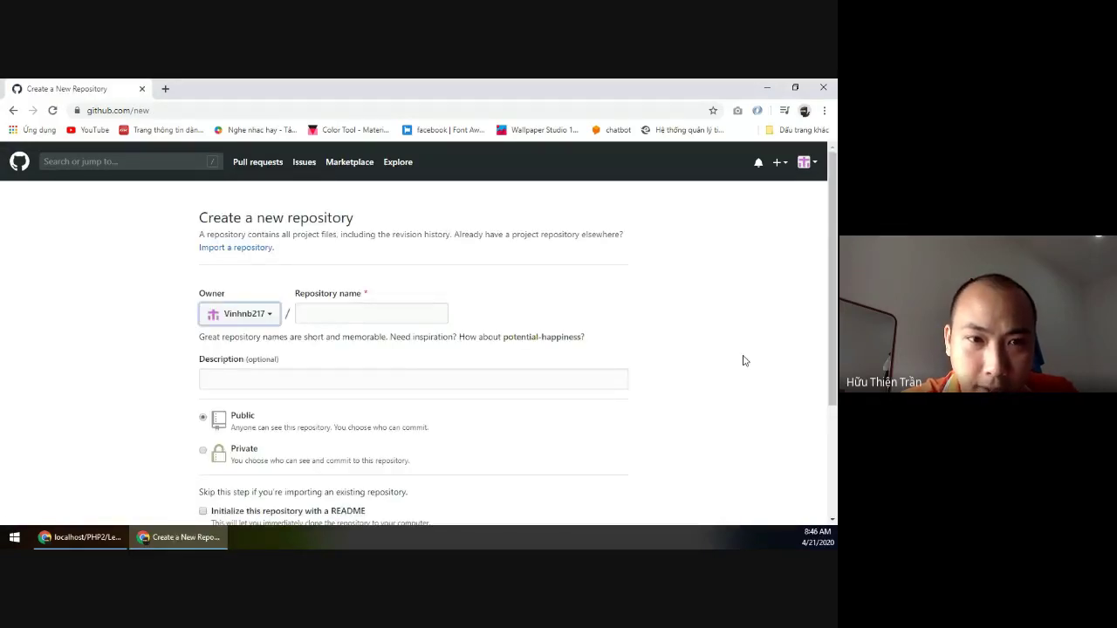
click(417, 314)
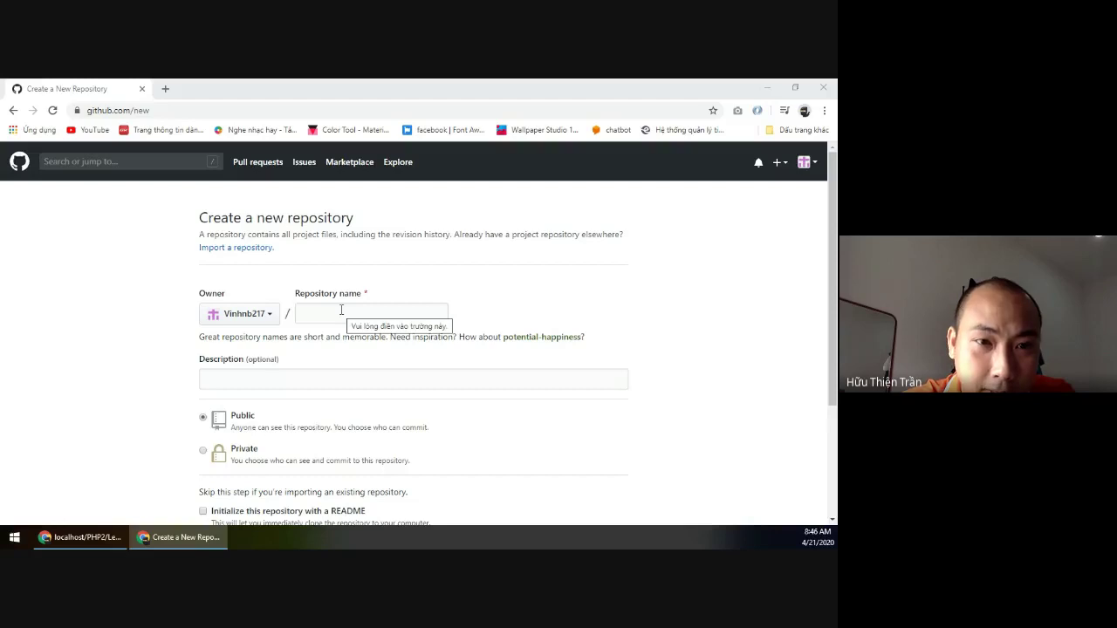
click(349, 313)
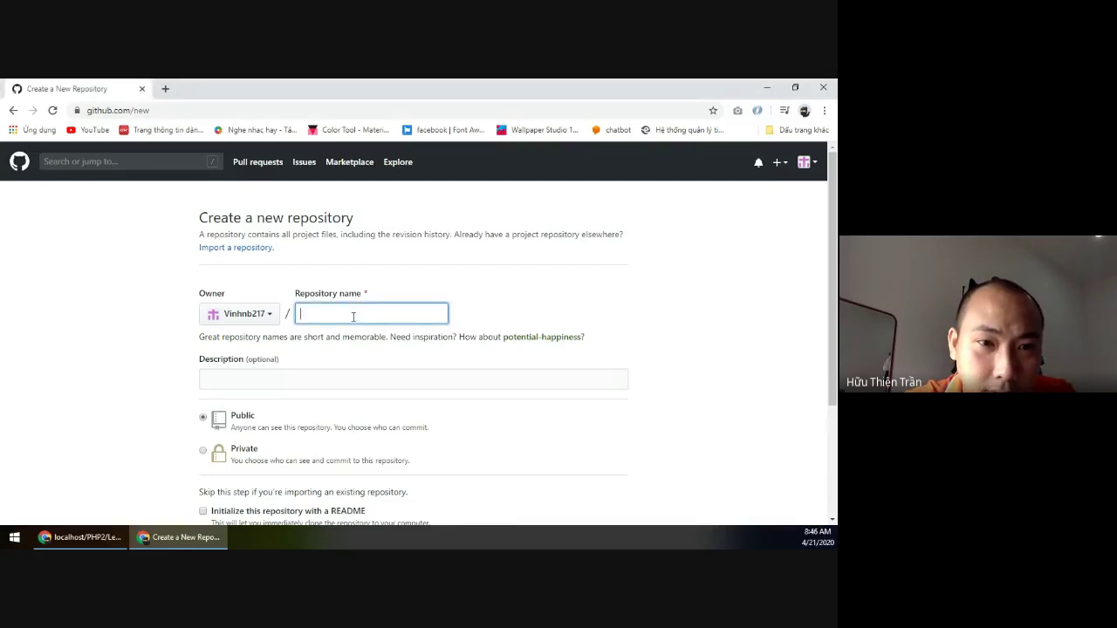
scroll(354, 340, down, 2)
scroll(454, 361, up, 1)
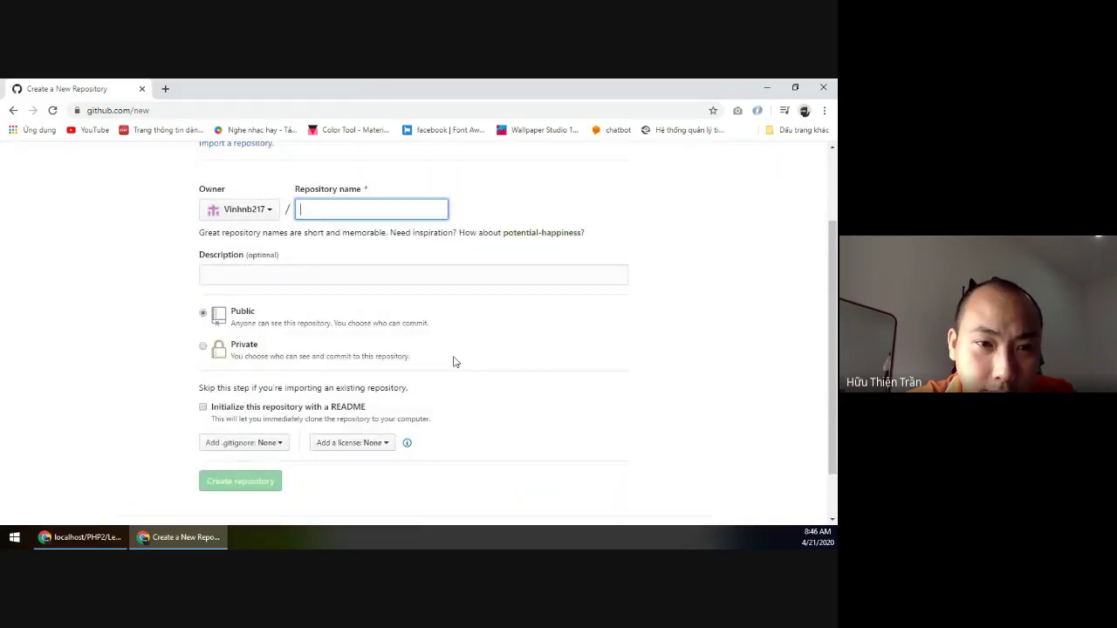
scroll(454, 361, up, 2)
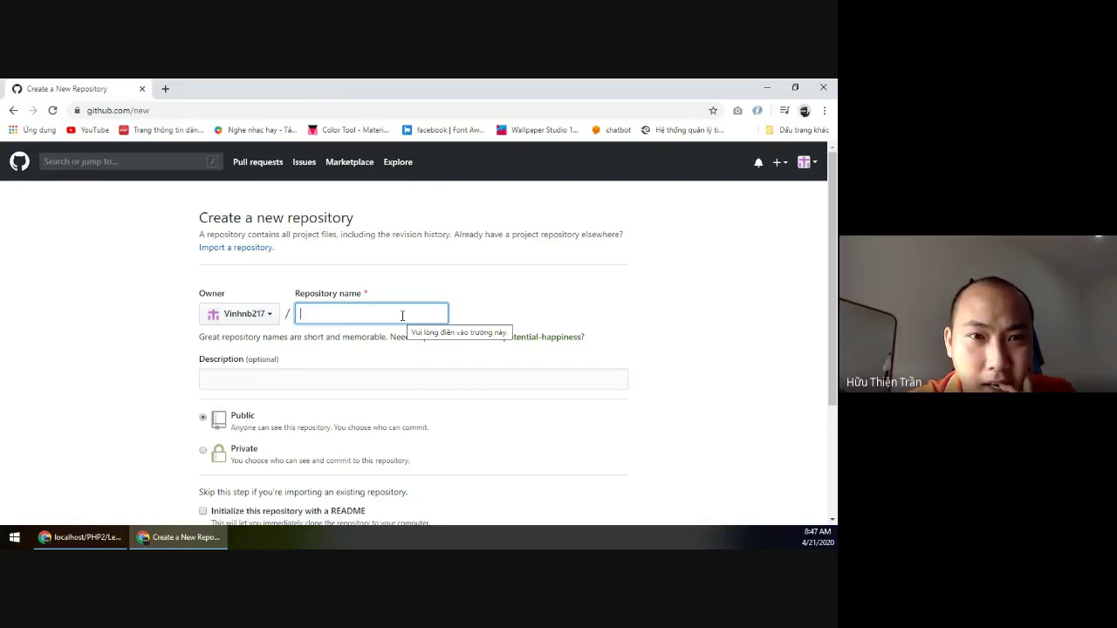
text(V)
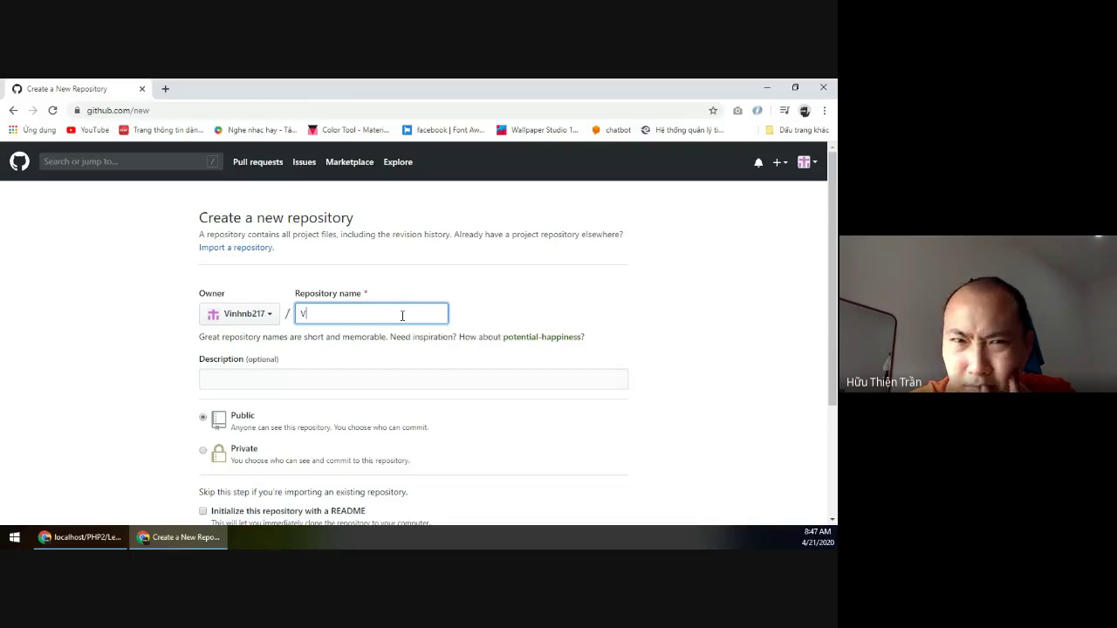
text(inh)
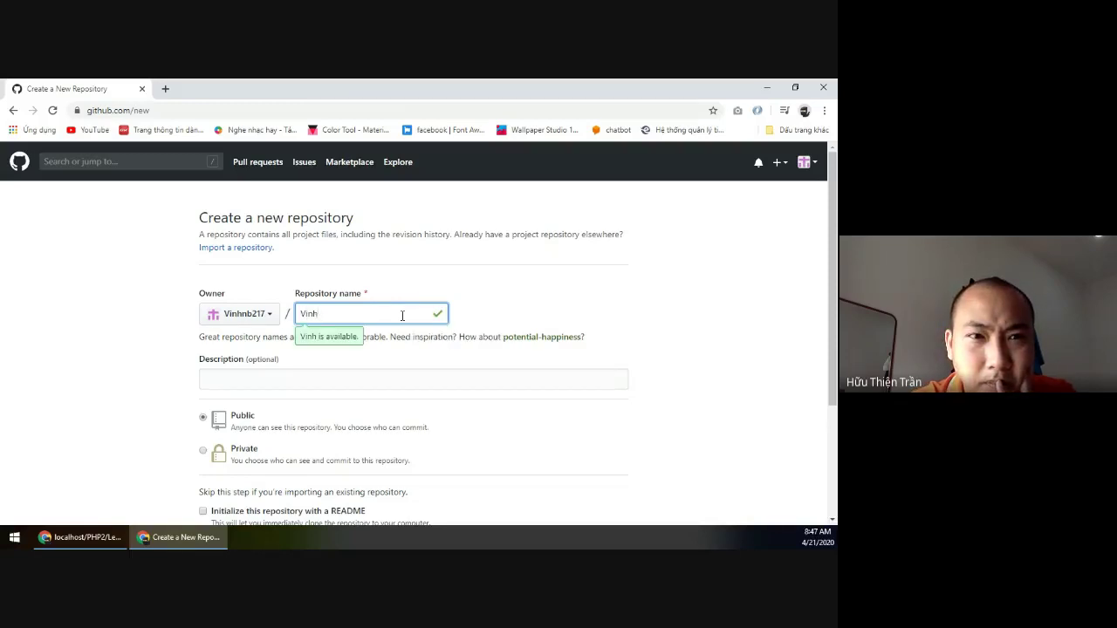
key(BackSpace)
key(BackSpace)
key(BackSpace)
key(BackSpace)
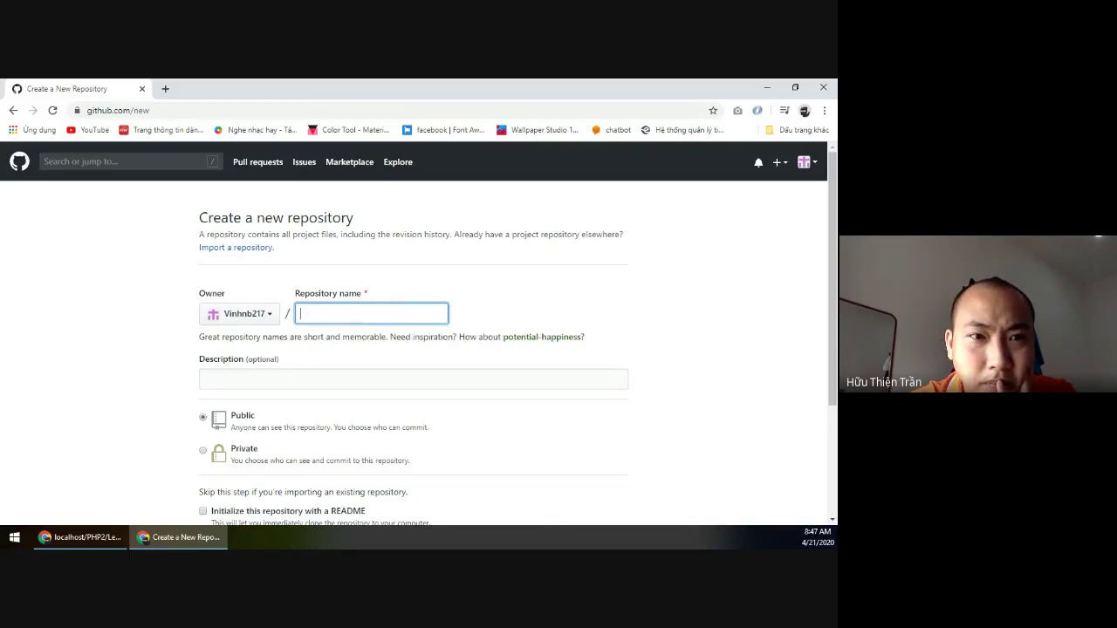
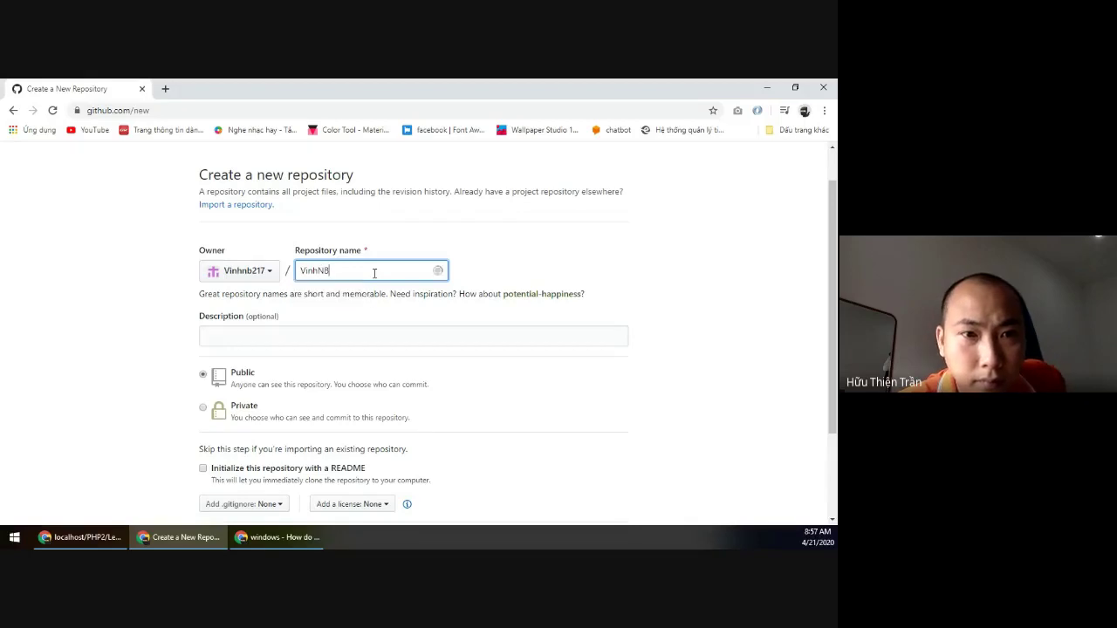
Name the new GitHub repository 8PH07366-Lap1 and create it.
text(PH07366-Lap1)
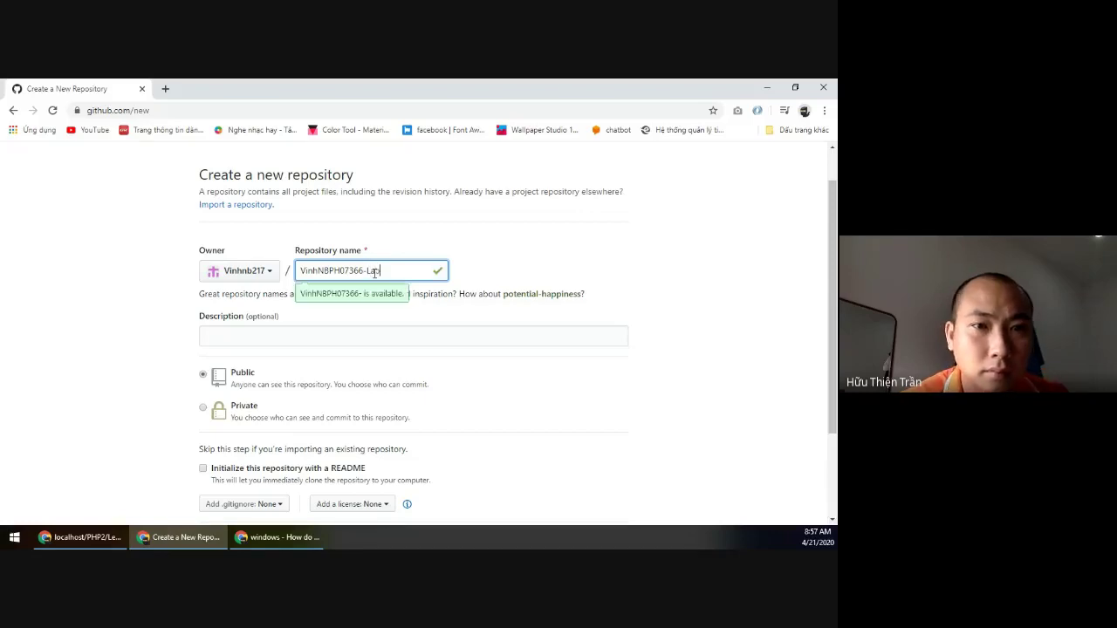
key(Tab)
key(Tab)
scroll(375, 274, down, 3)
click(247, 420)
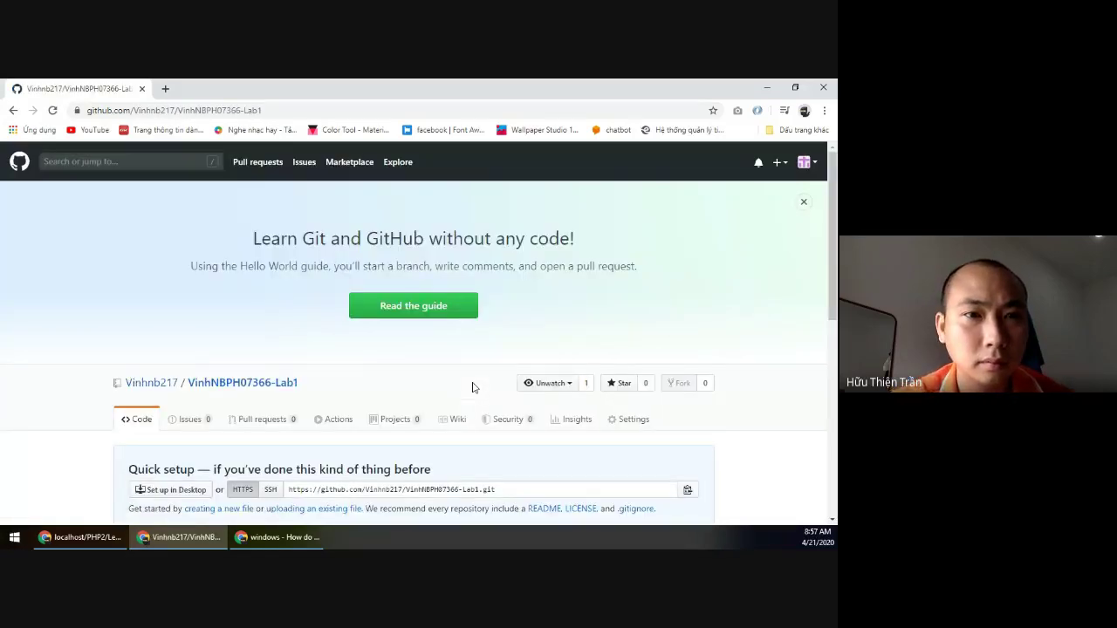
scroll(472, 387, down, 3)
scroll(605, 381, down, 3)
scroll(606, 381, up, 5)
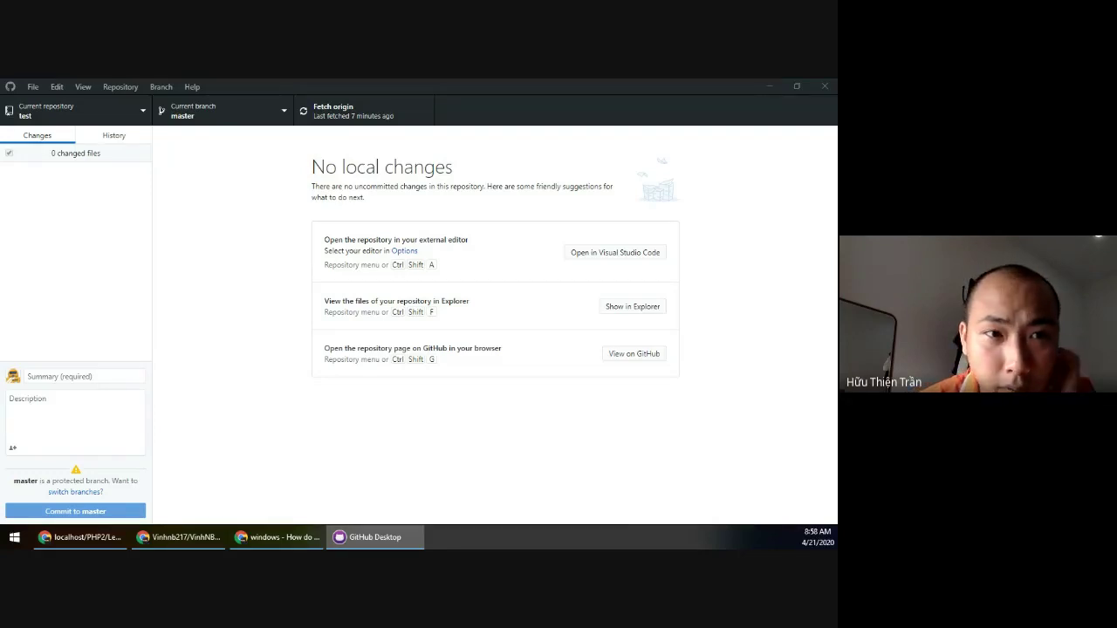
Sign out of the current GitHub.com account in the Options dialog.
click(32, 86)
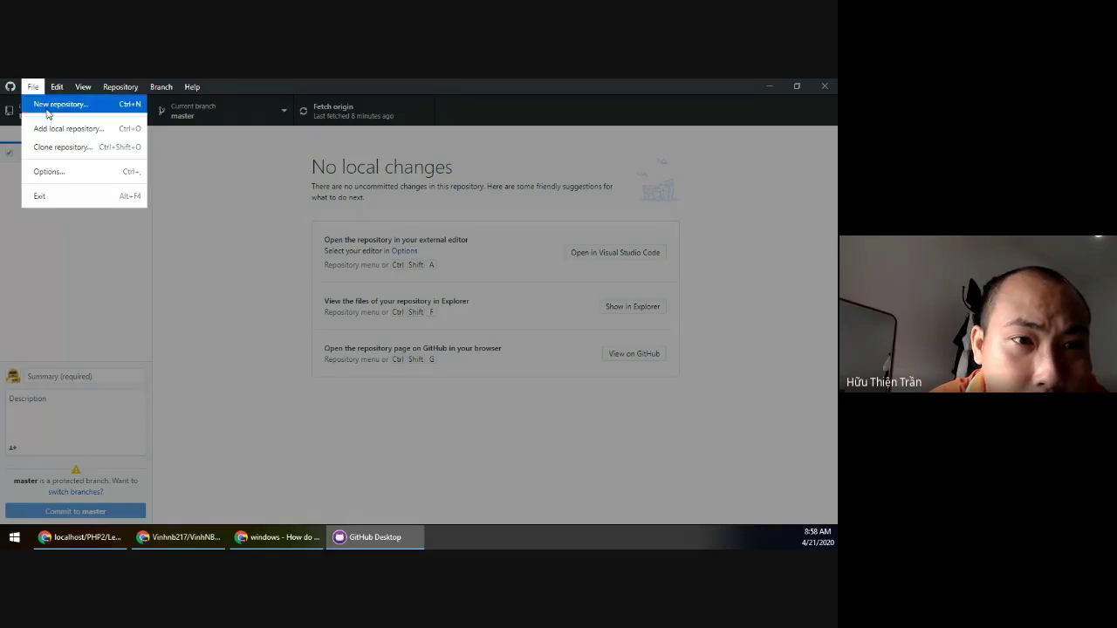
click(65, 178)
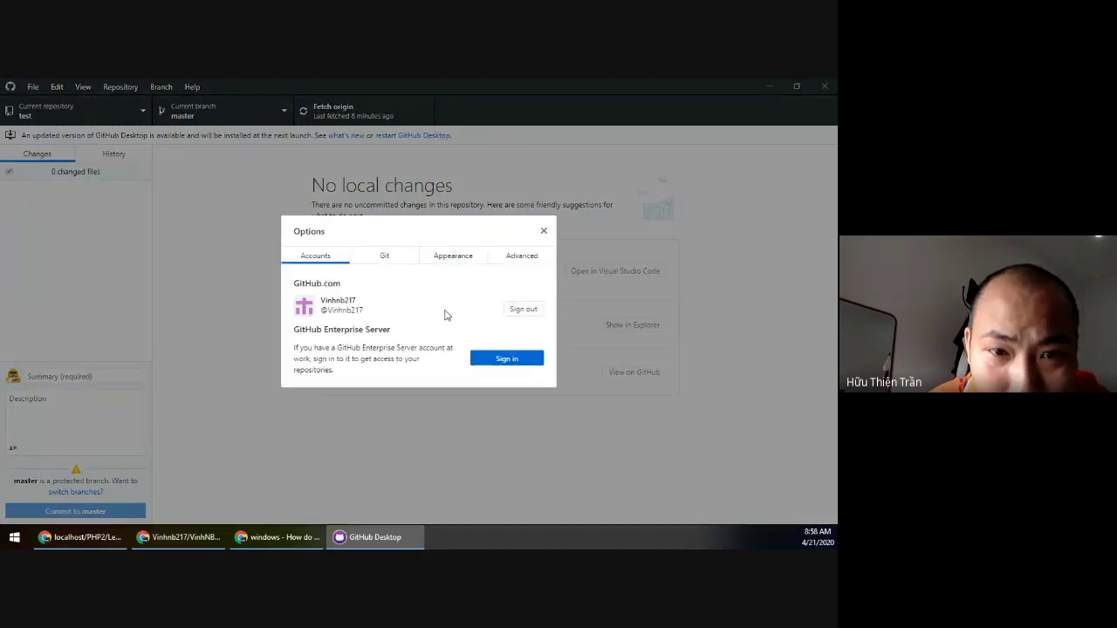
click(515, 312)
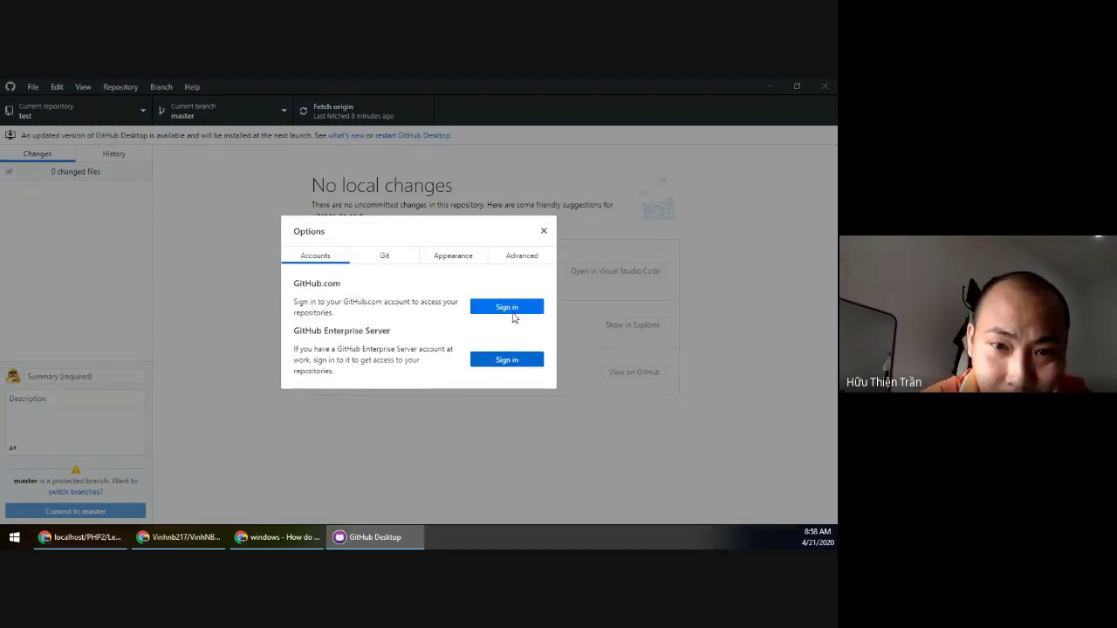
Sign in to GitHub.com with the account's e-mail address and password.
click(509, 311)
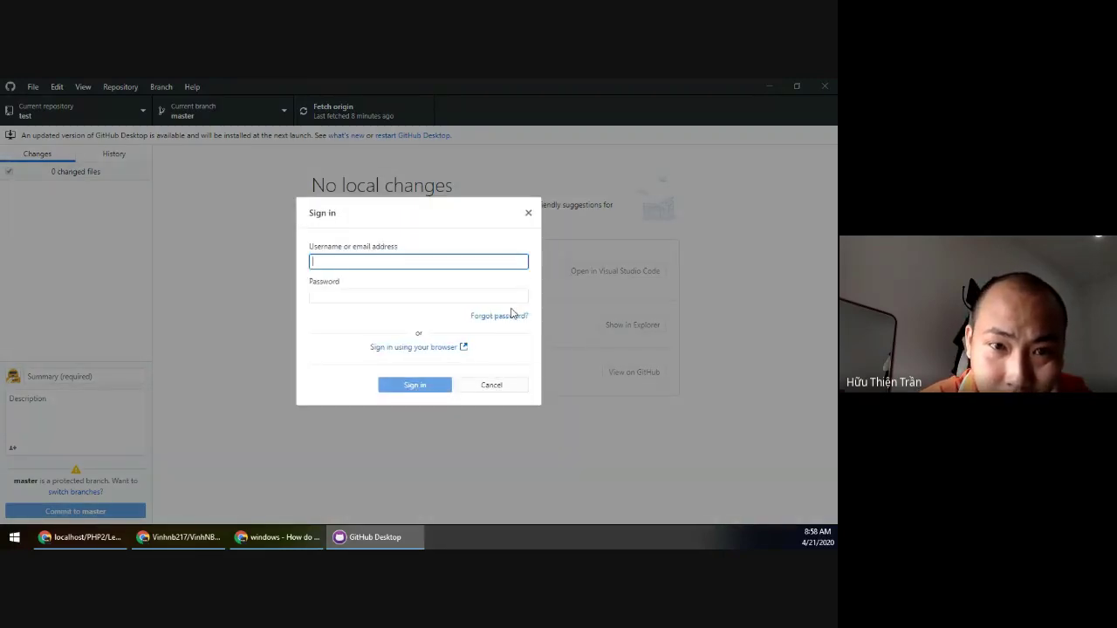
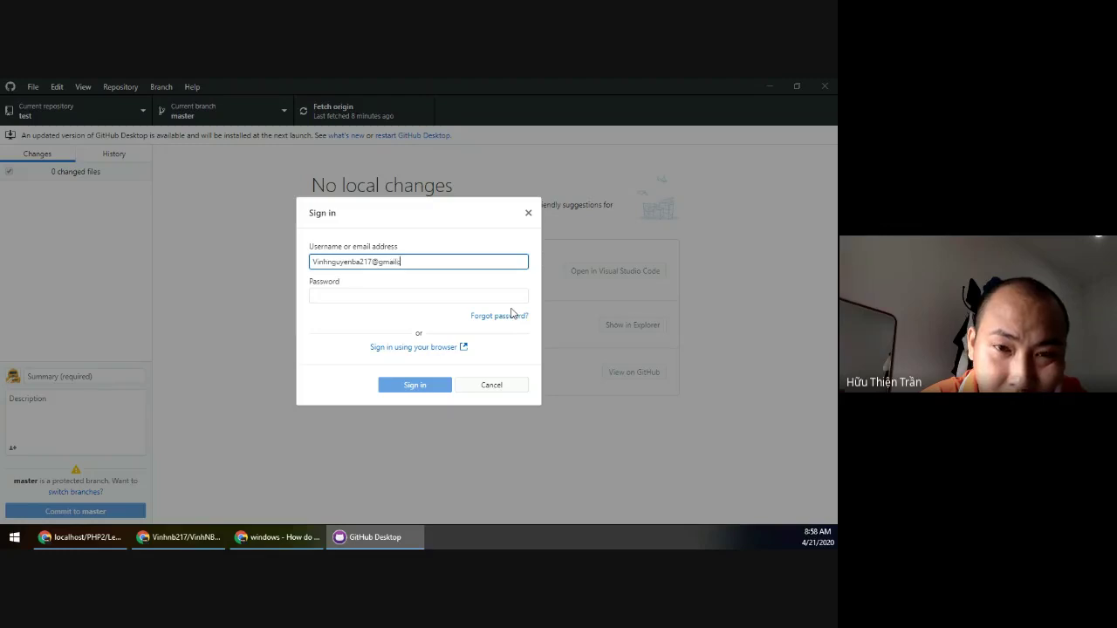
key(Tab)
text(••••••••••)
key(Return)
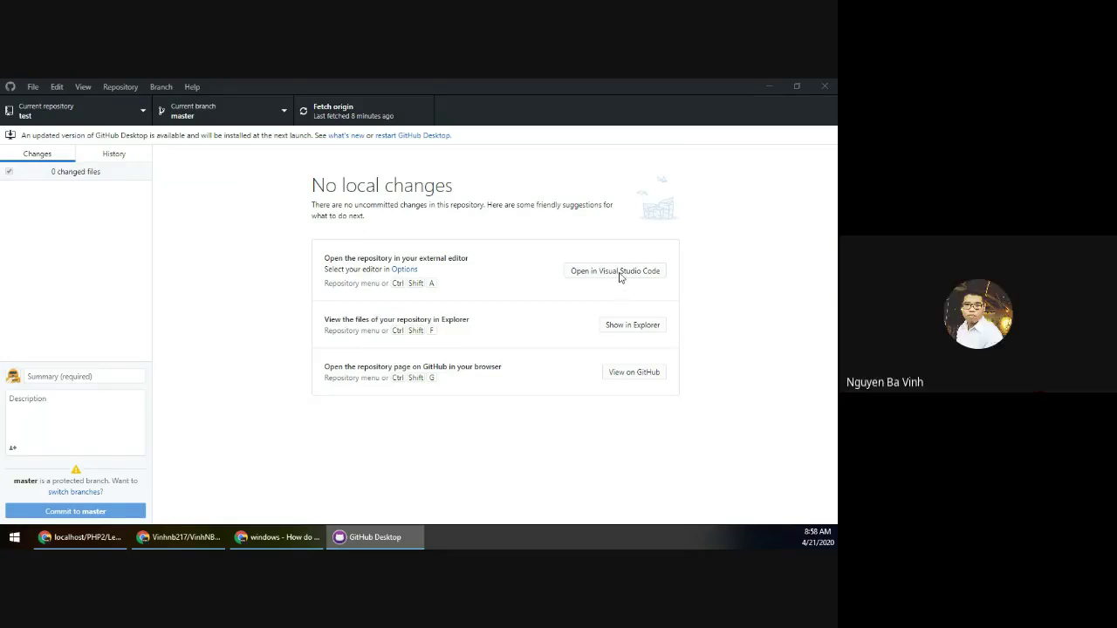
Choose the new Lab1 repository in the Clone a repository dialog.
click(44, 114)
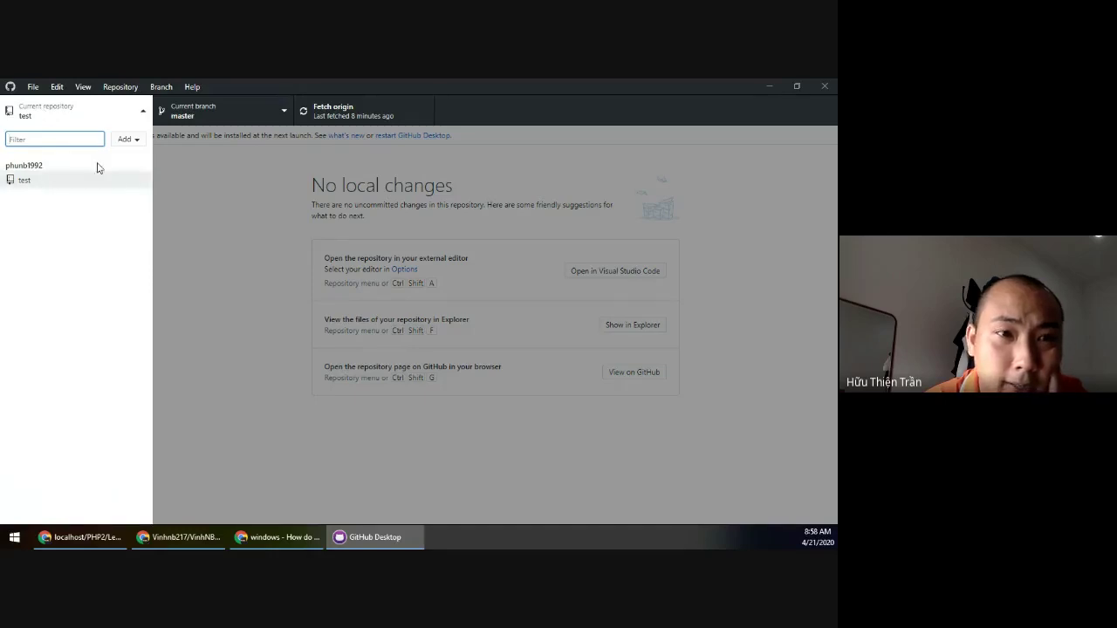
click(123, 139)
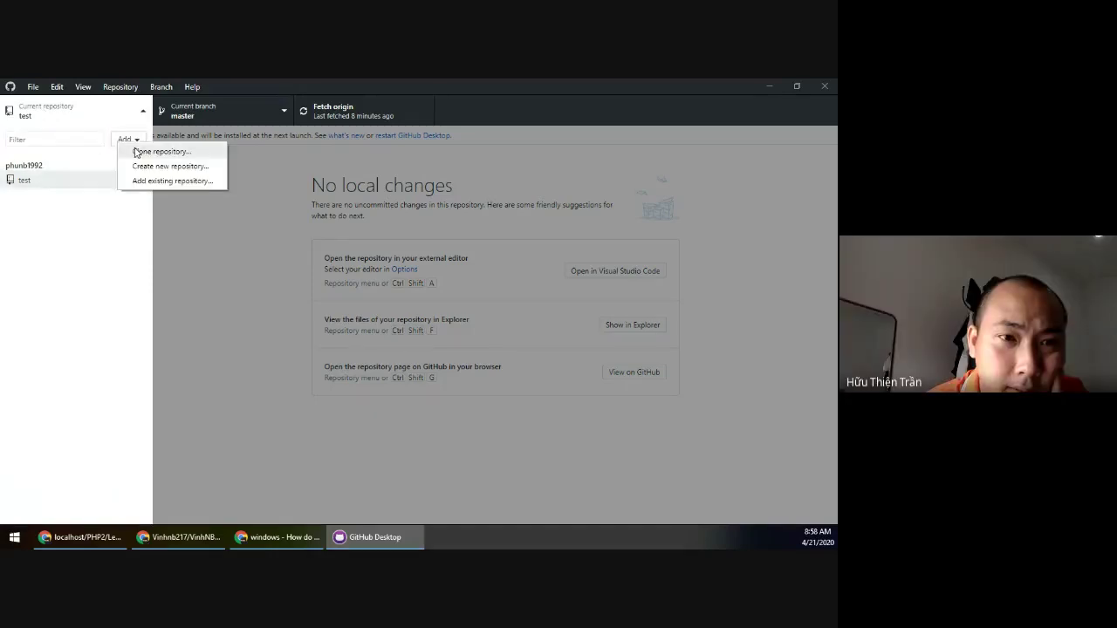
click(140, 150)
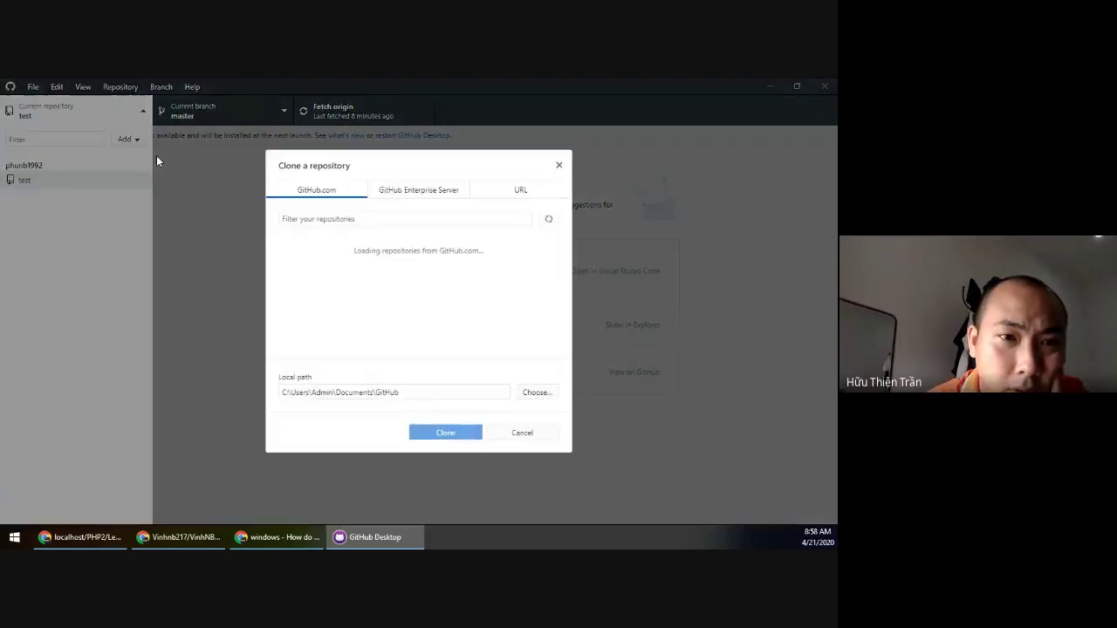
click(330, 261)
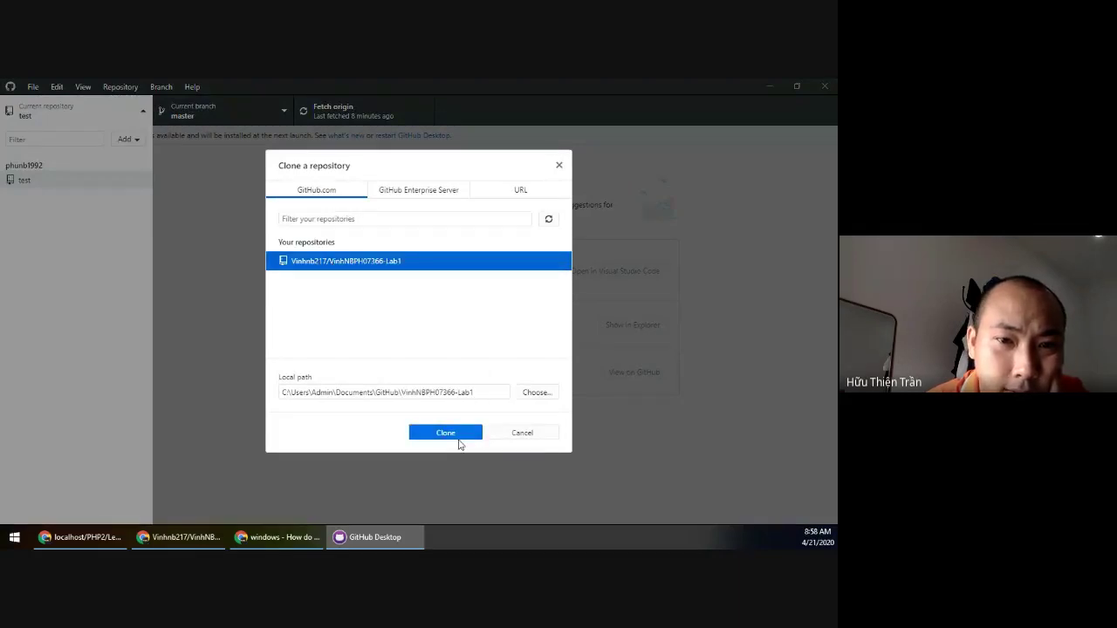
Browse to the C:\xampp\htdocs\PHP2 folder for the clone's local path.
click(533, 393)
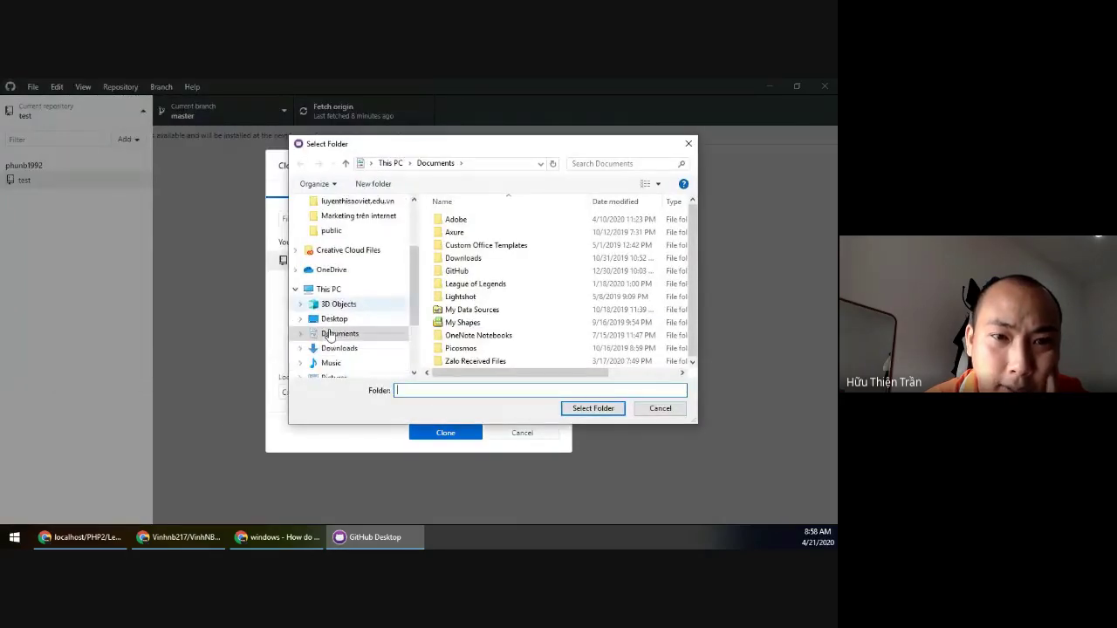
scroll(339, 349, down, 1)
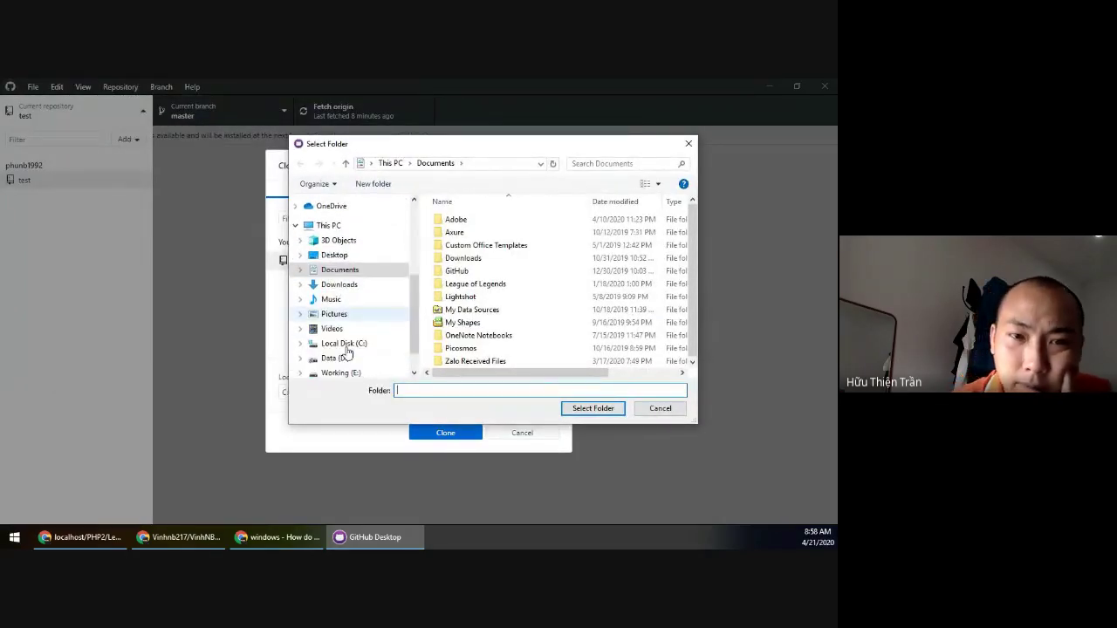
click(342, 344)
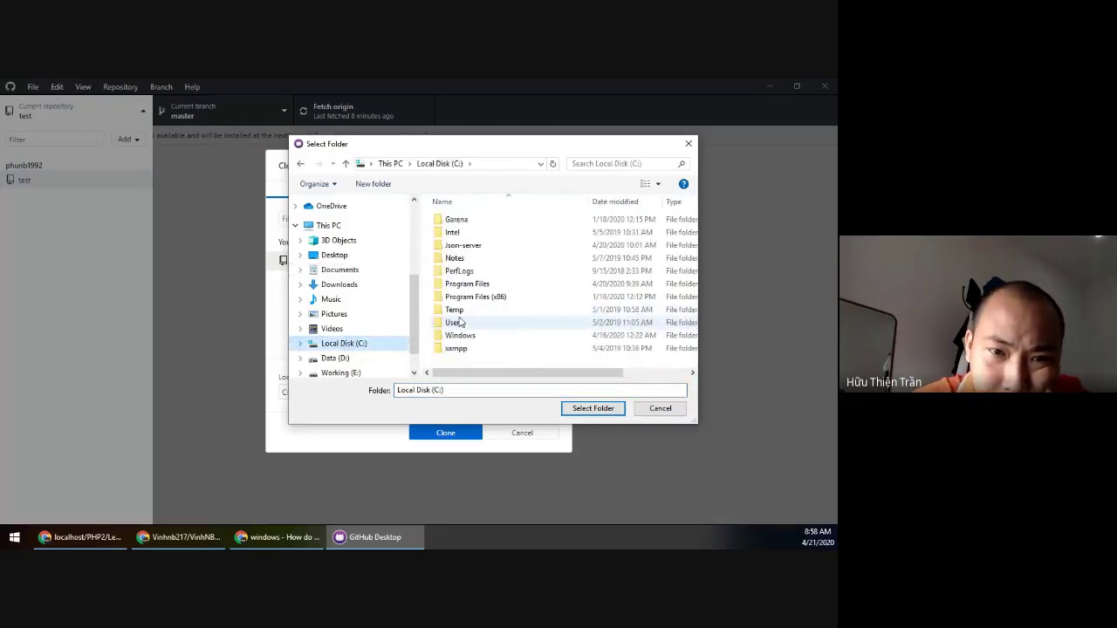
double_click(455, 348)
click(479, 288)
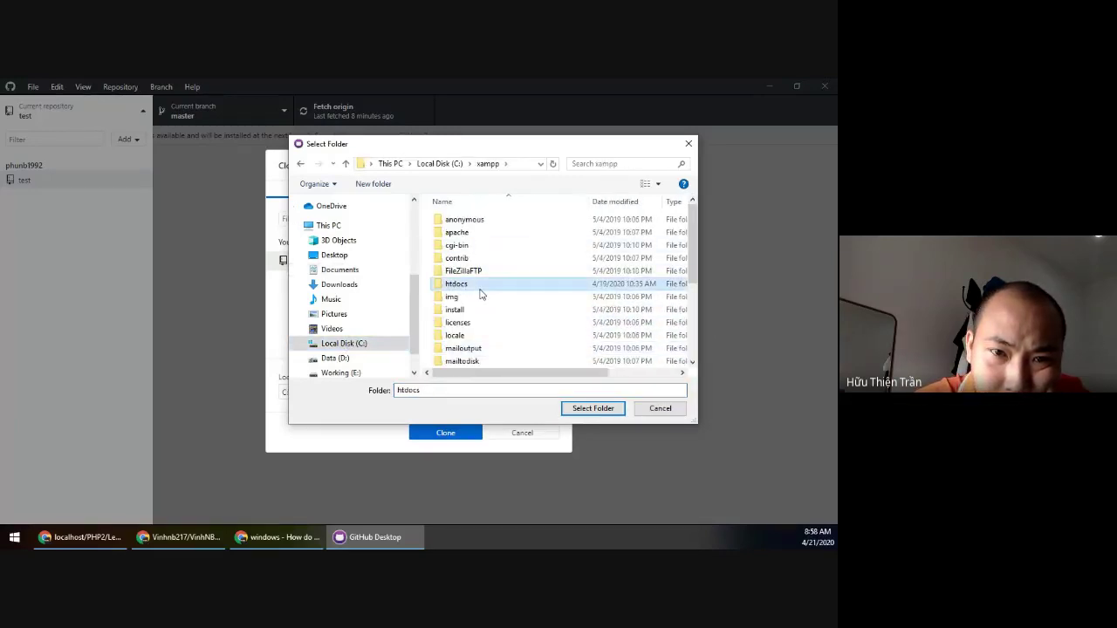
double_click(479, 287)
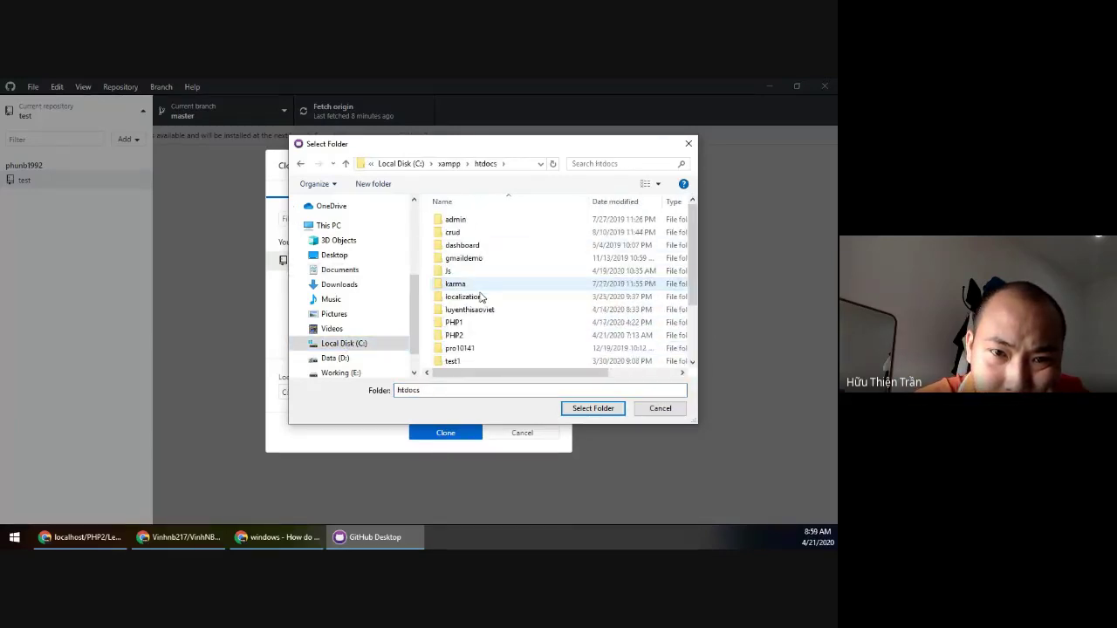
double_click(455, 335)
click(454, 309)
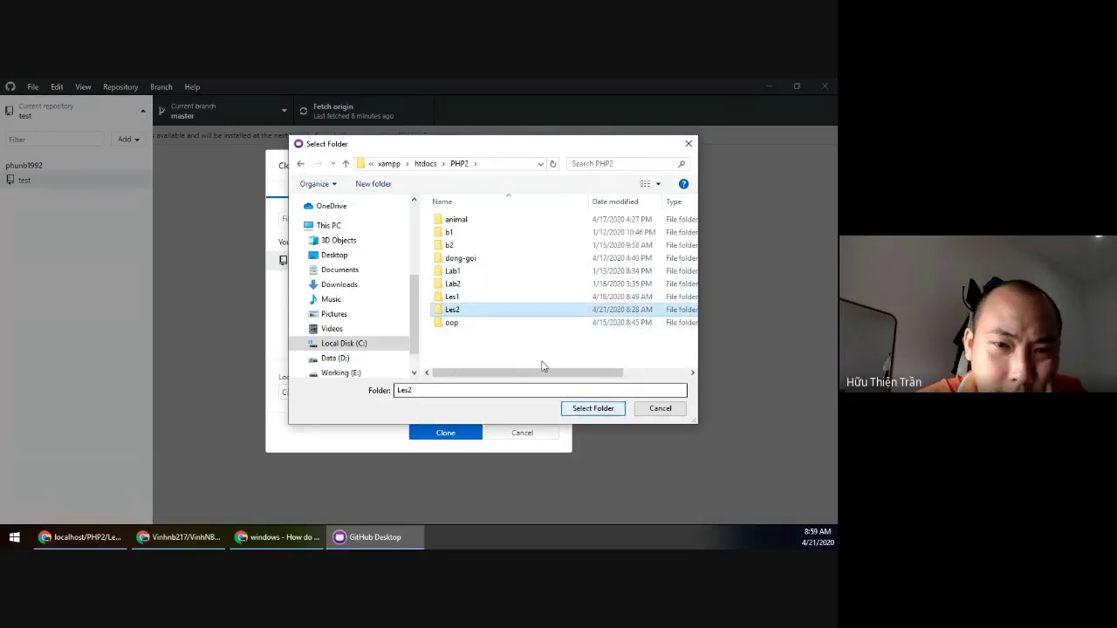
click(425, 163)
click(488, 339)
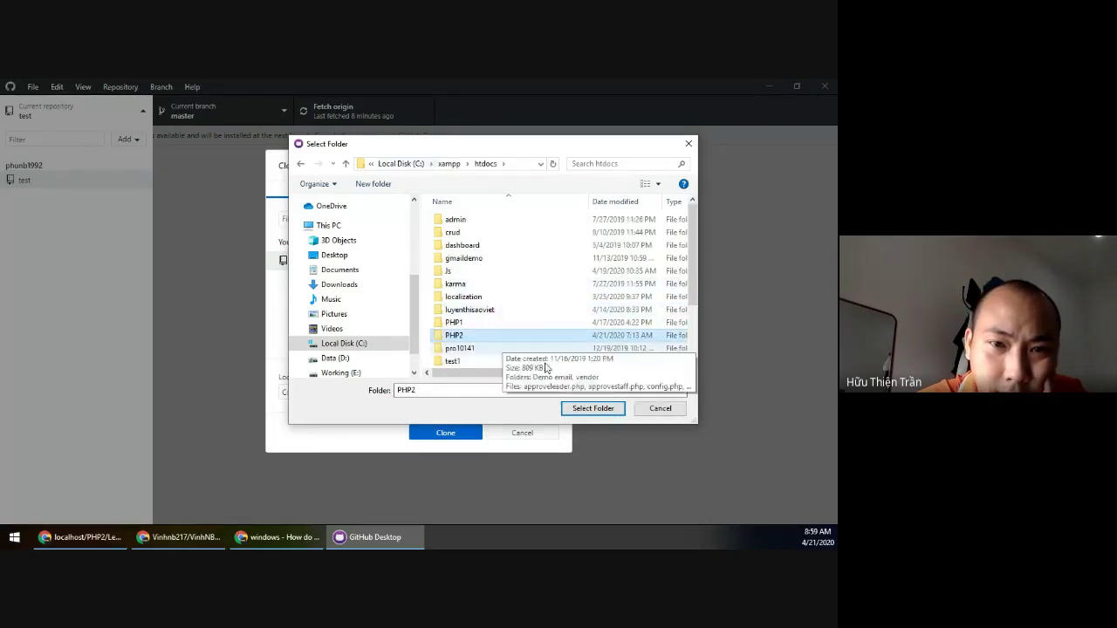
click(587, 408)
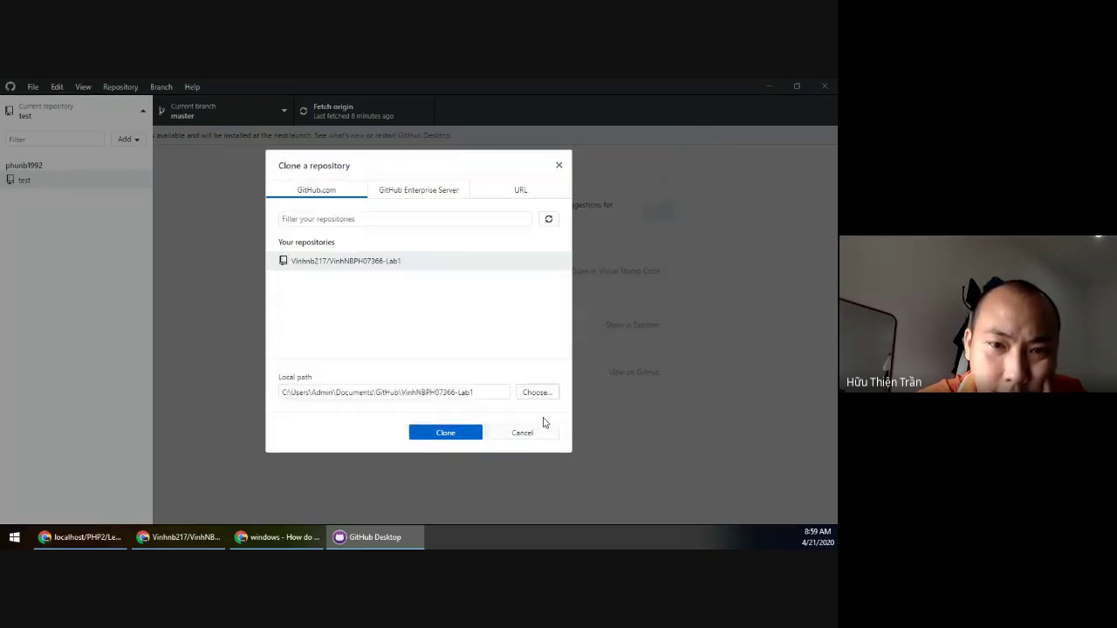
click(445, 433)
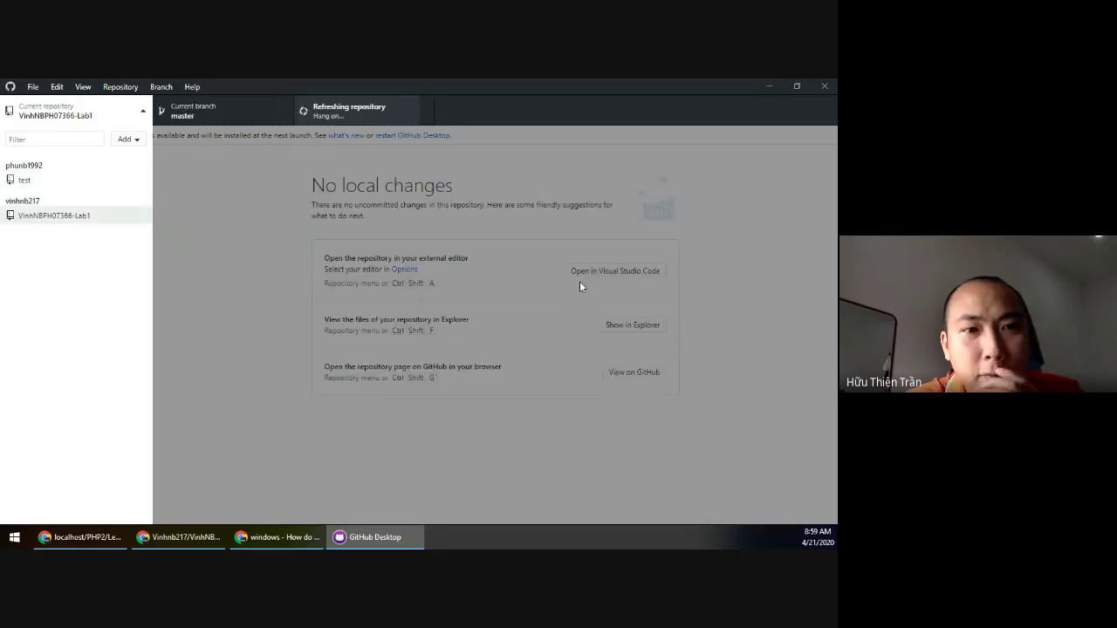
click(606, 278)
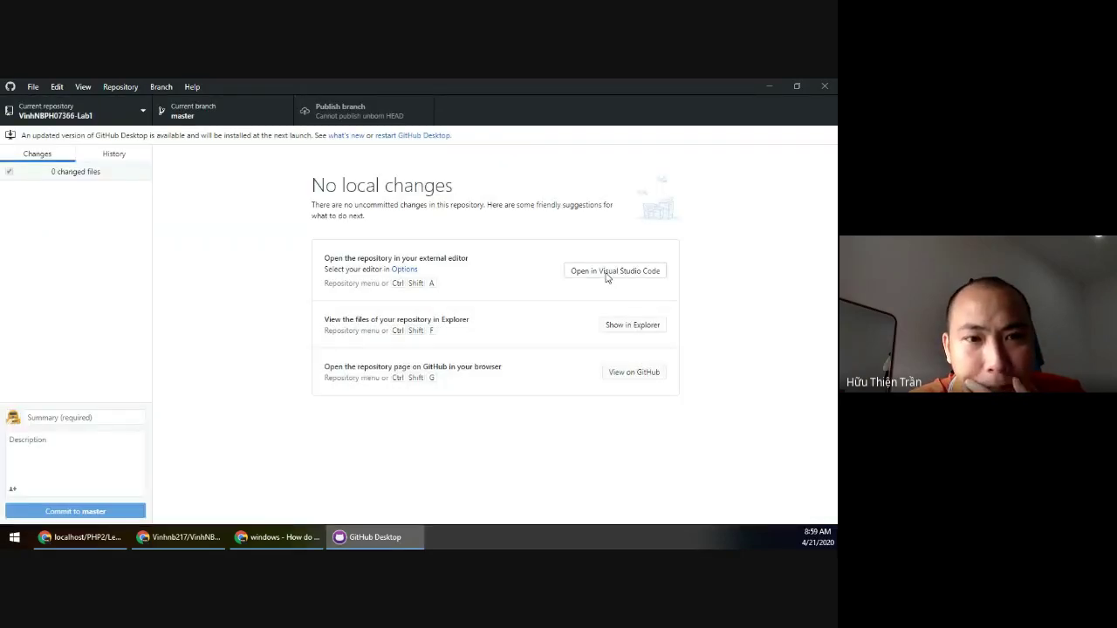
Open the repository in Visual Studio Code and save a new file as truu-tuong.php.
click(615, 270)
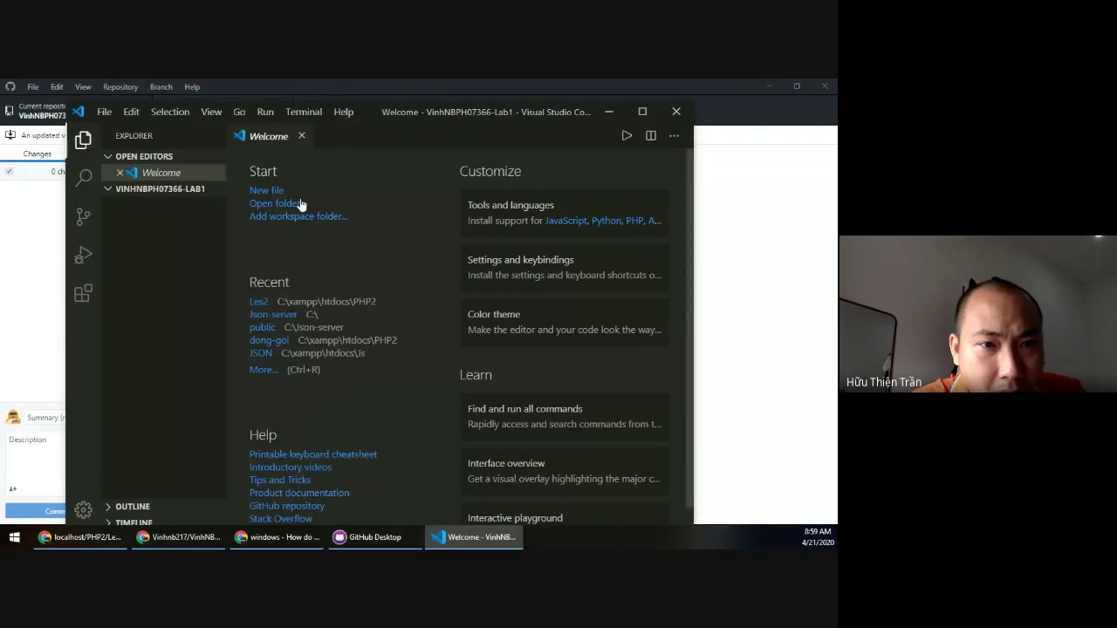
key(ctrl+n)
key(ctrl+s)
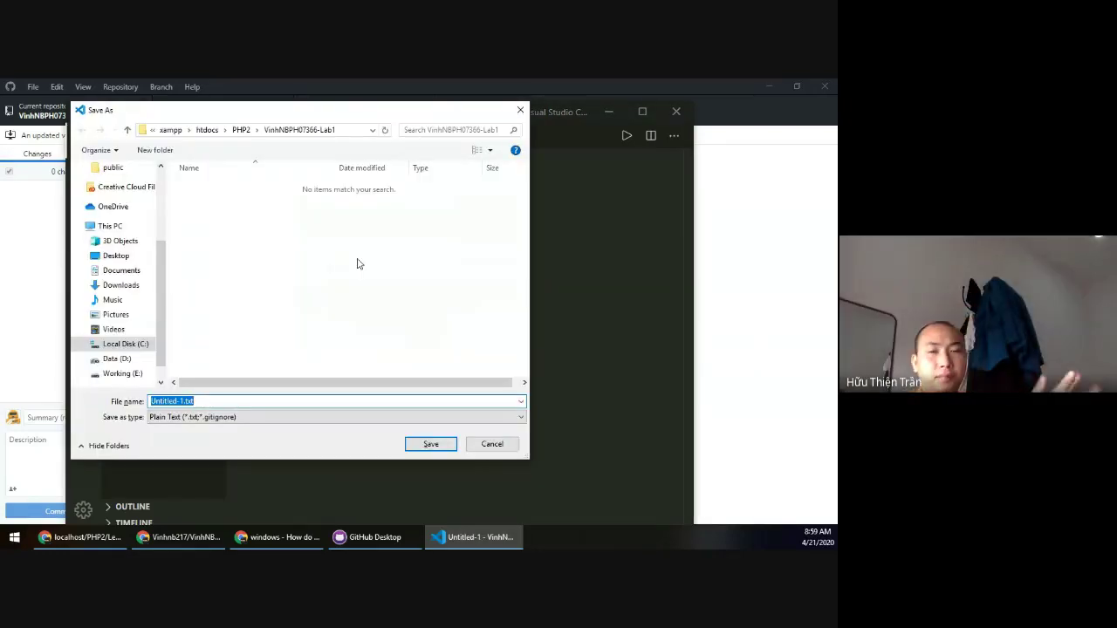
text(tru)
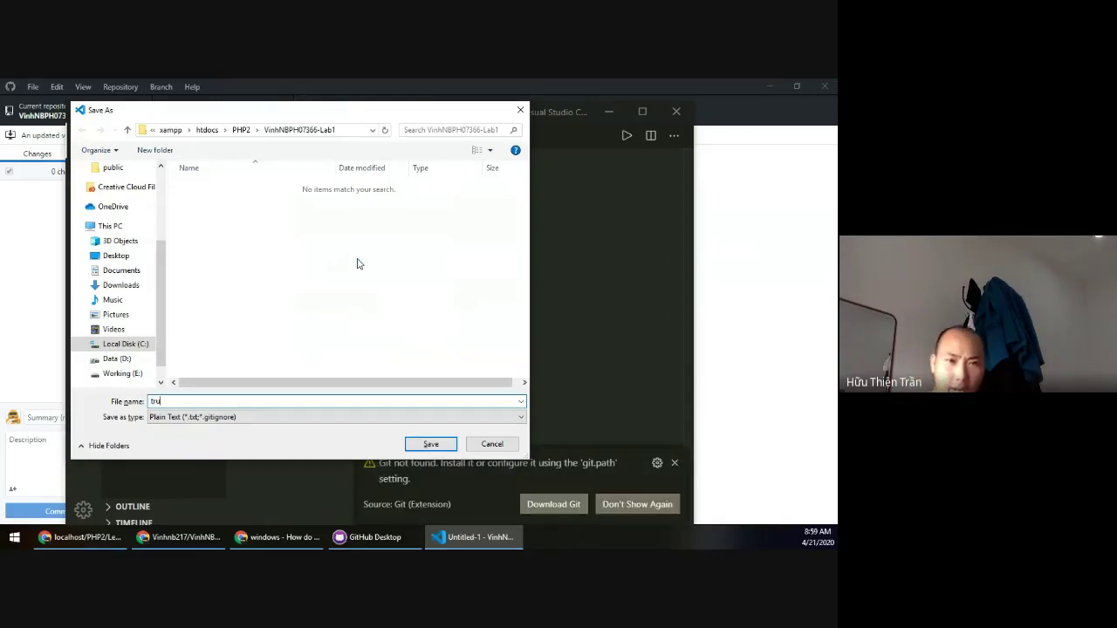
text(u-tuong.php)
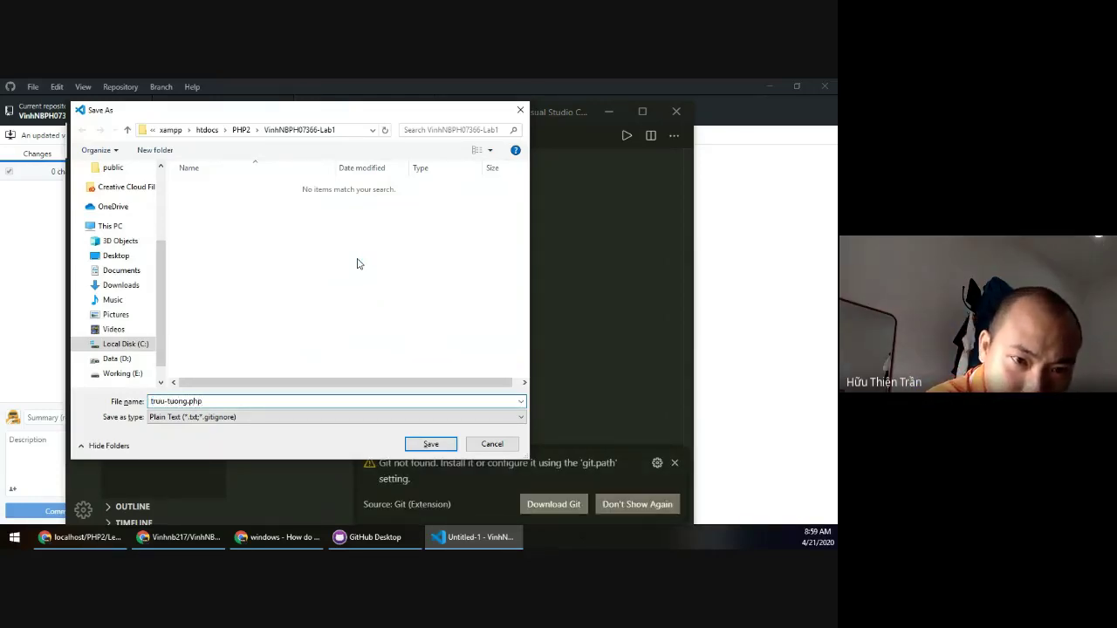
key(Return)
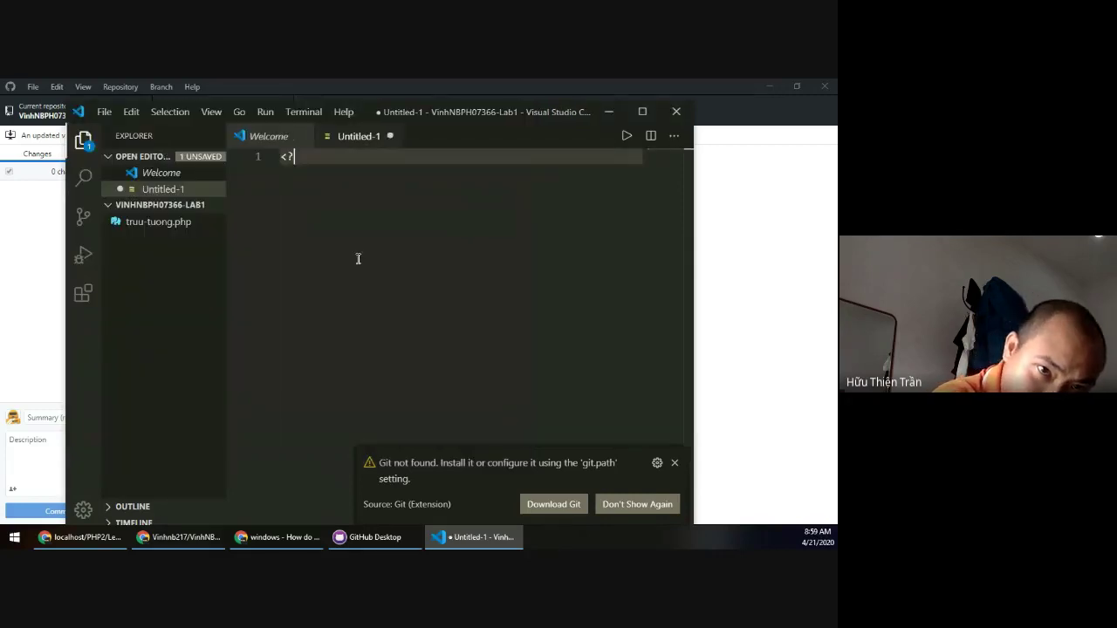
Write a PHP block with echo "Test" in truu-tuong.php and save it.
text(php)
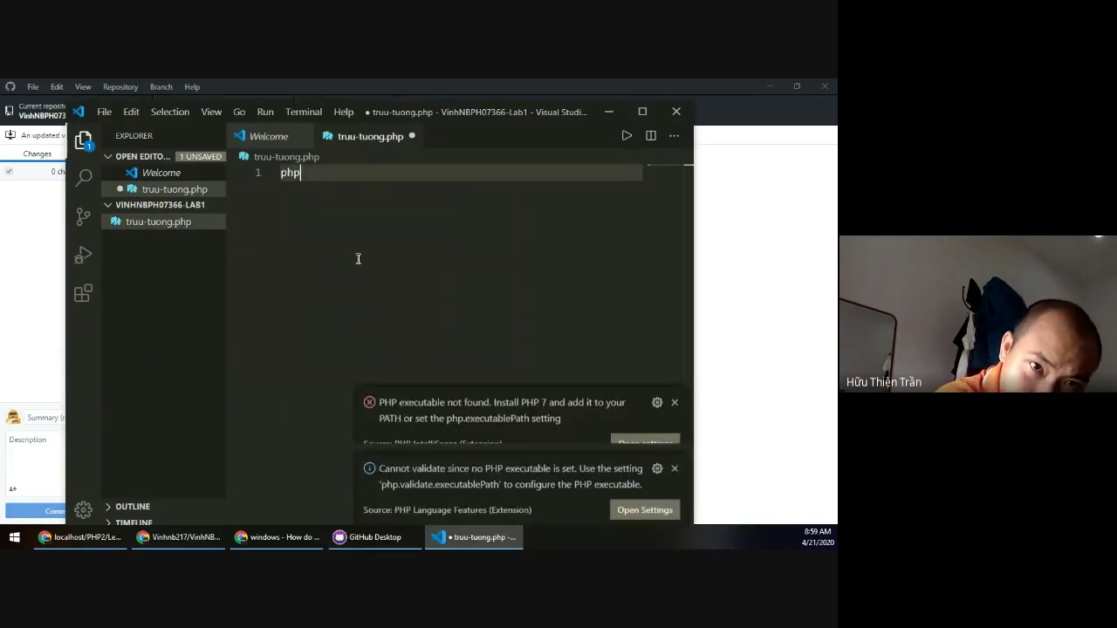
key(BackSpace)
key(BackSpace)
key(BackSpace)
text(<?)
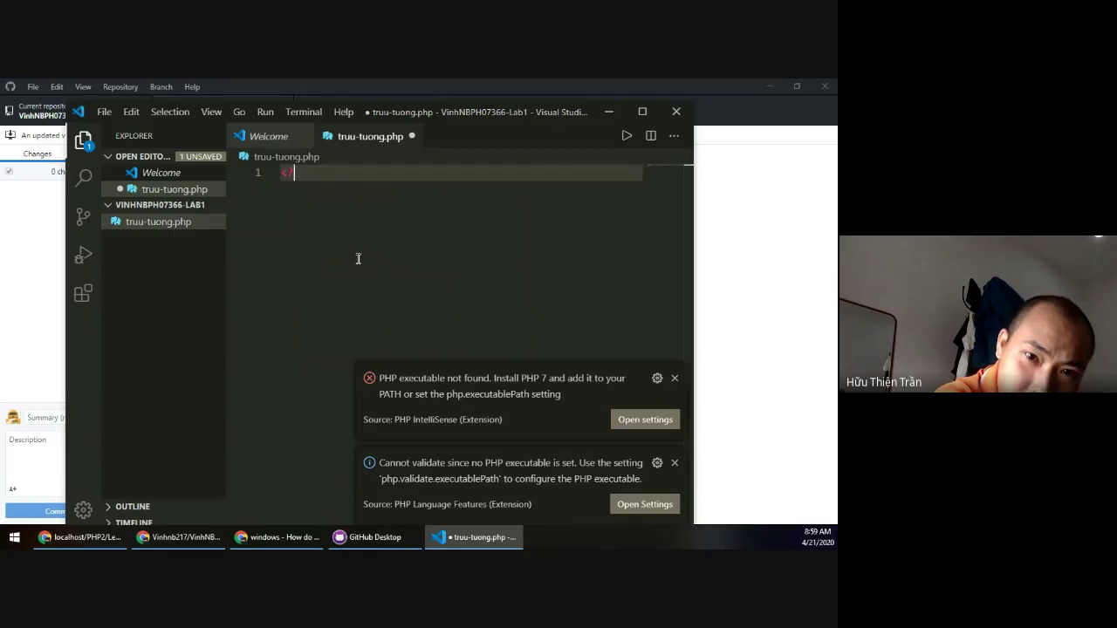
text(php)
key(Return)
key(Return)
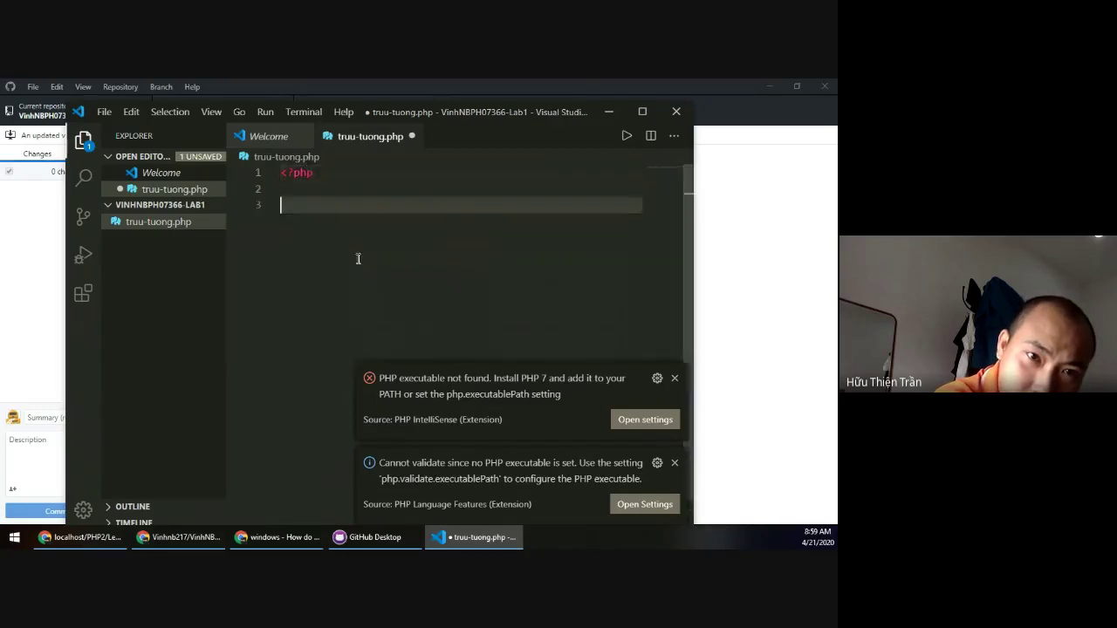
text(?>)
key(Up)
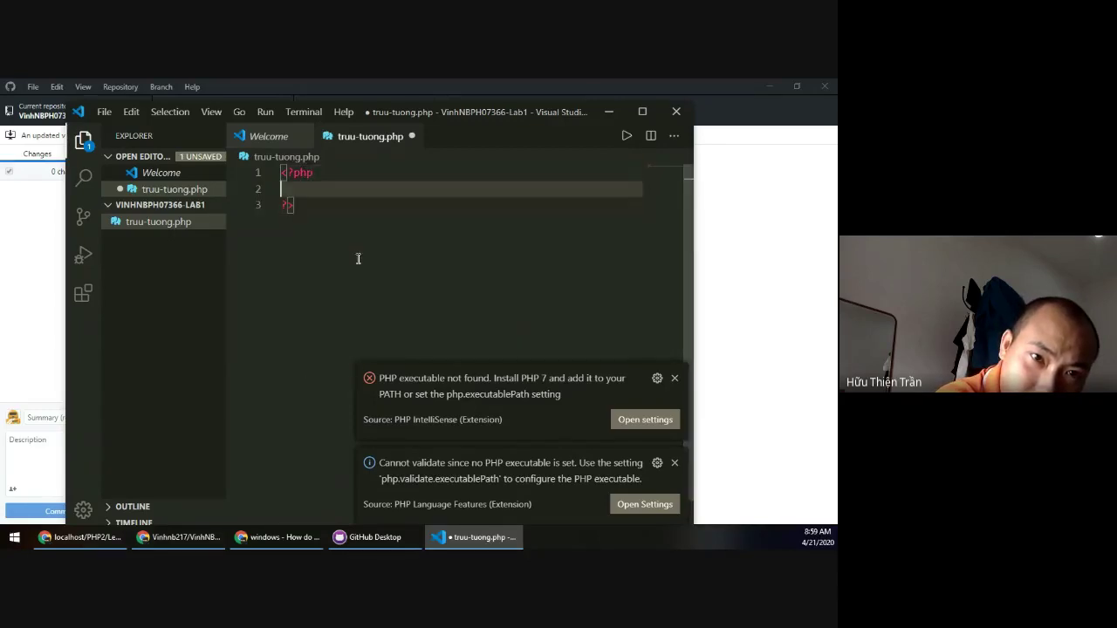
text(ech)
key(Return)
text("Test")
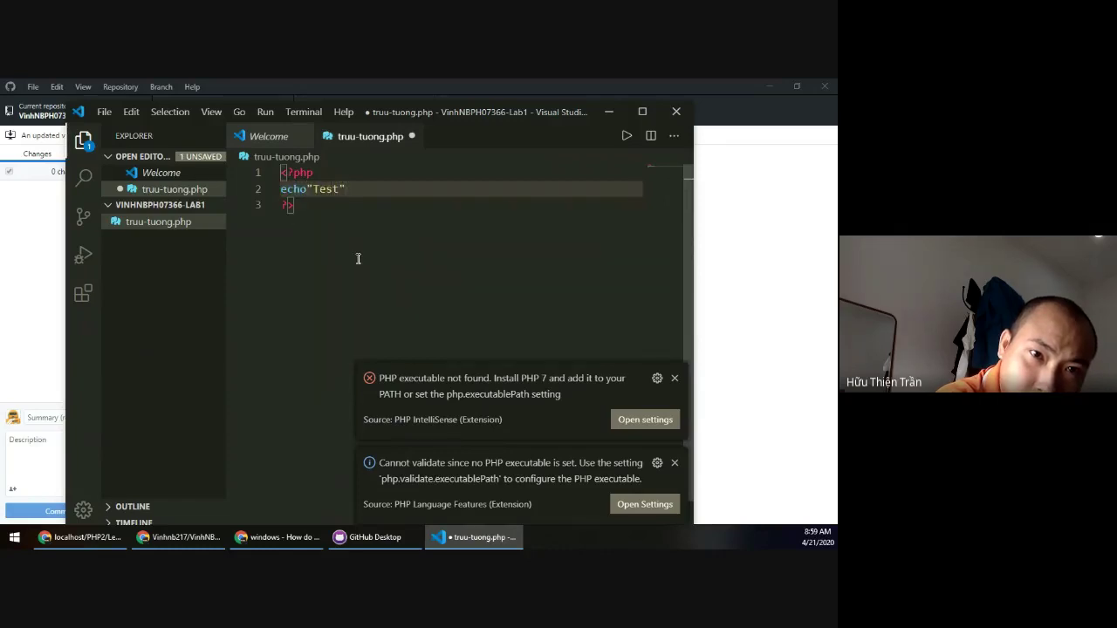
key(ctrl+s)
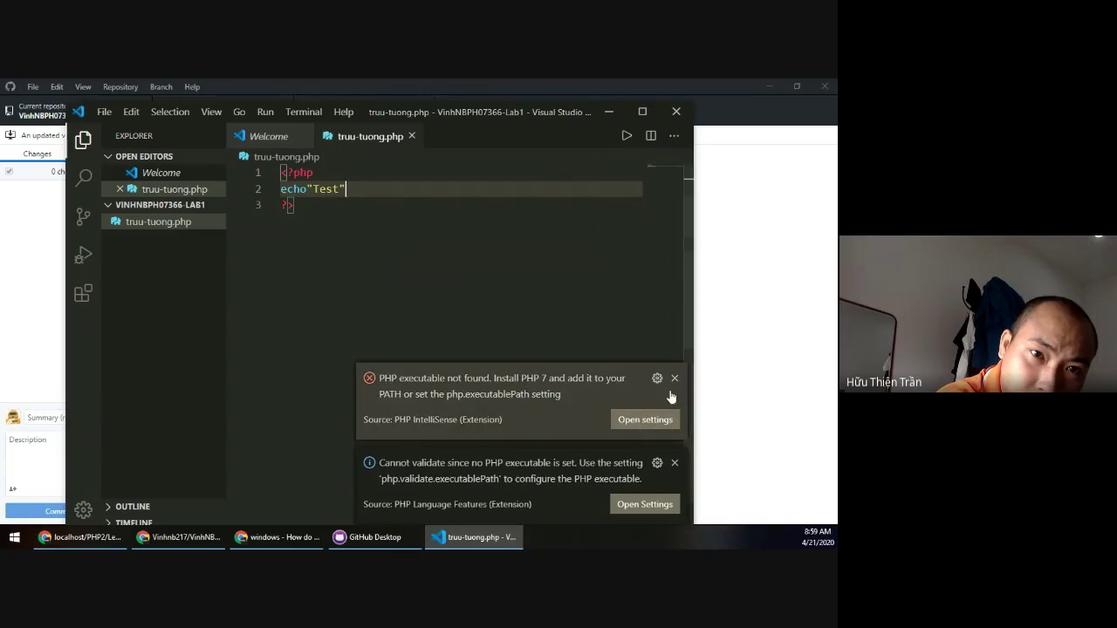
Dismiss the PHP warnings, add the missing semicolon, save, and return to GitHub Desktop.
click(674, 377)
click(675, 463)
click(431, 200)
click(431, 193)
text(;)
key(ctrl+s)
click(641, 112)
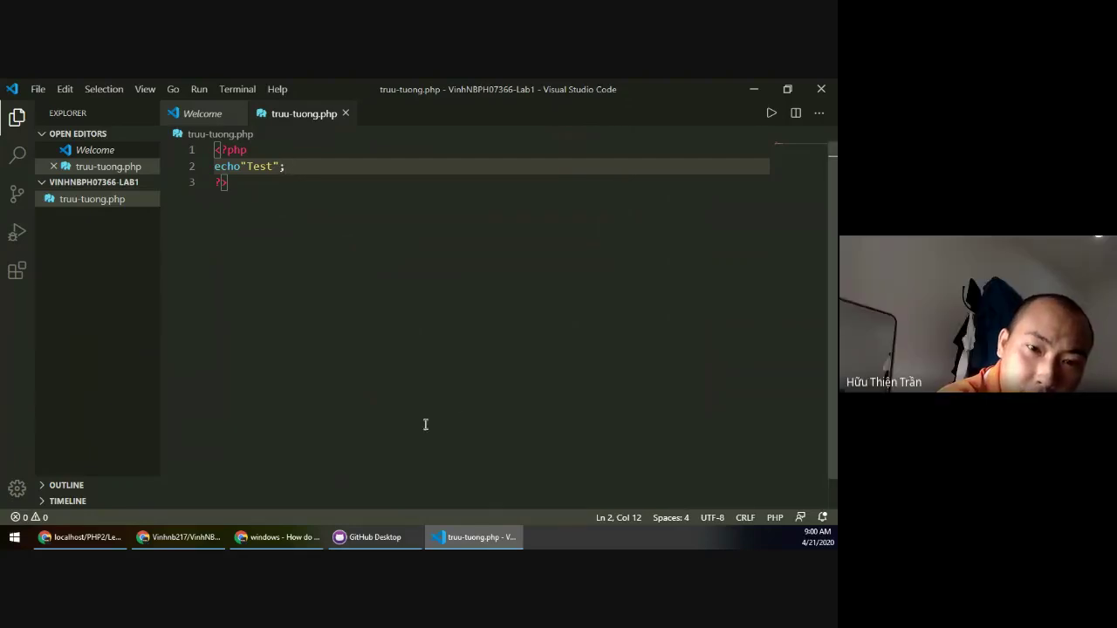
key(alt+Tab)
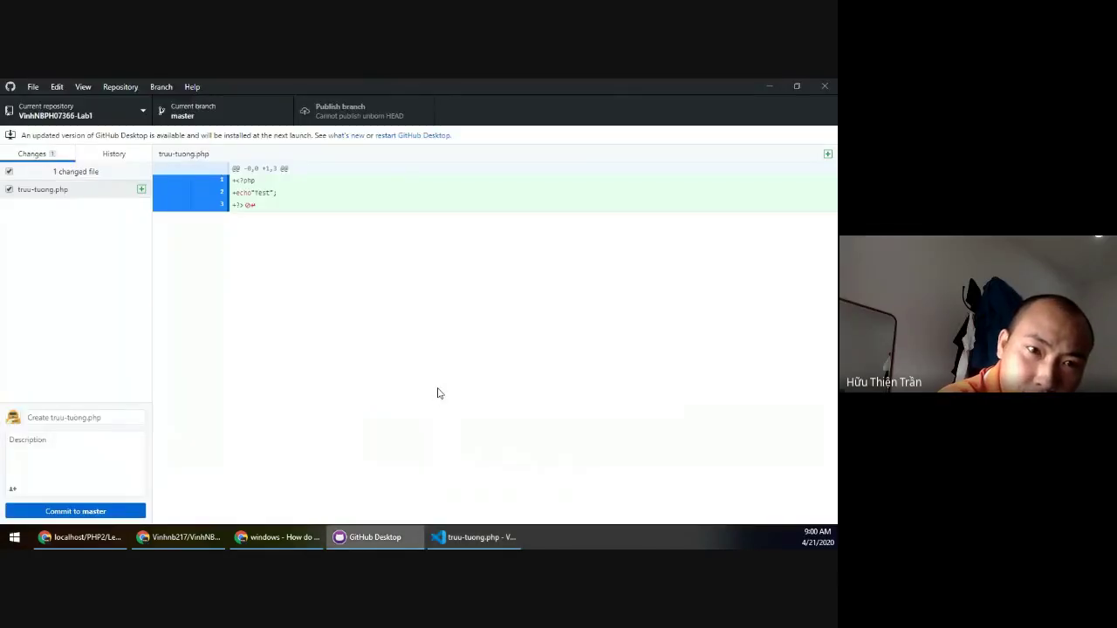
Commit truu-tuong.php to master, which fails asking for the Git user name and e-mail.
click(89, 513)
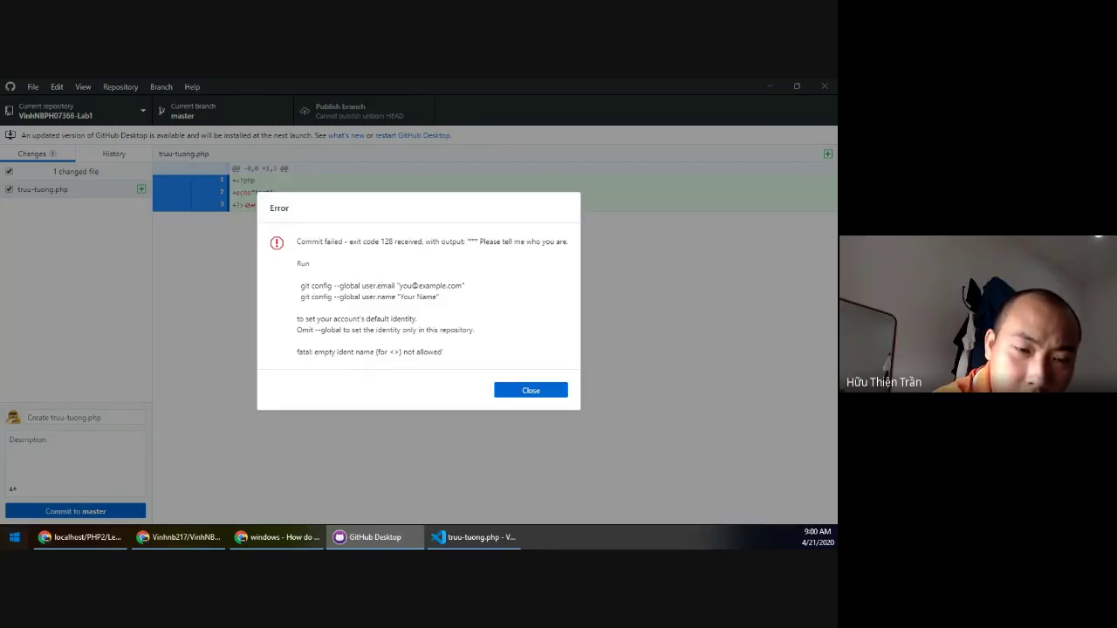
click(13, 536)
Launch Command Prompt, centre its window, and type git config at the prompt.
text(cmd)
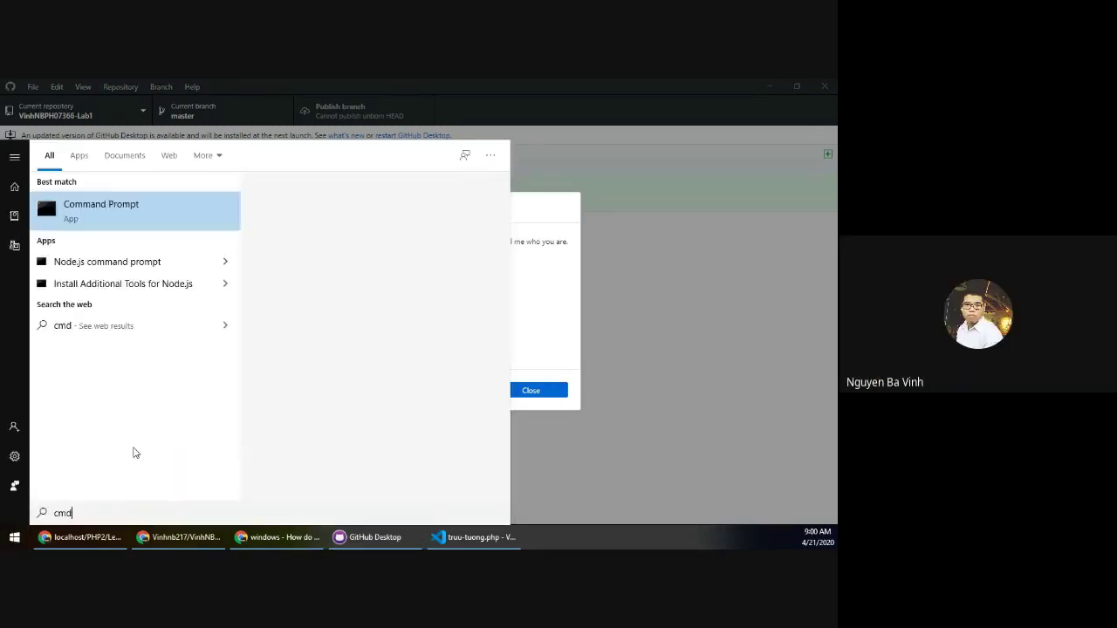
key(Escape)
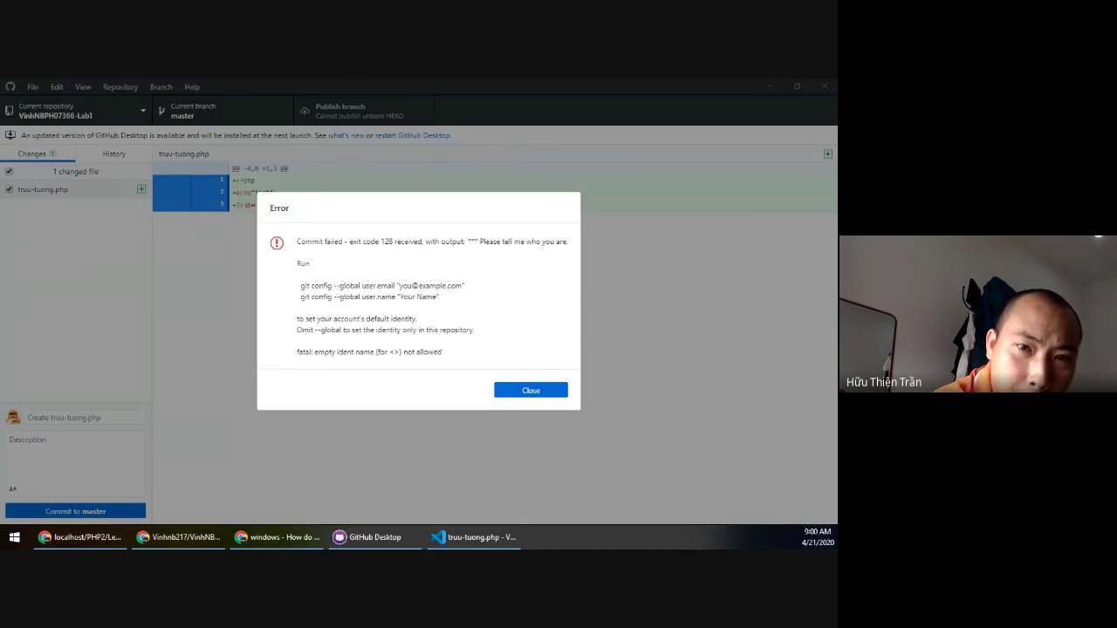
drag(292, 332, 519, 380)
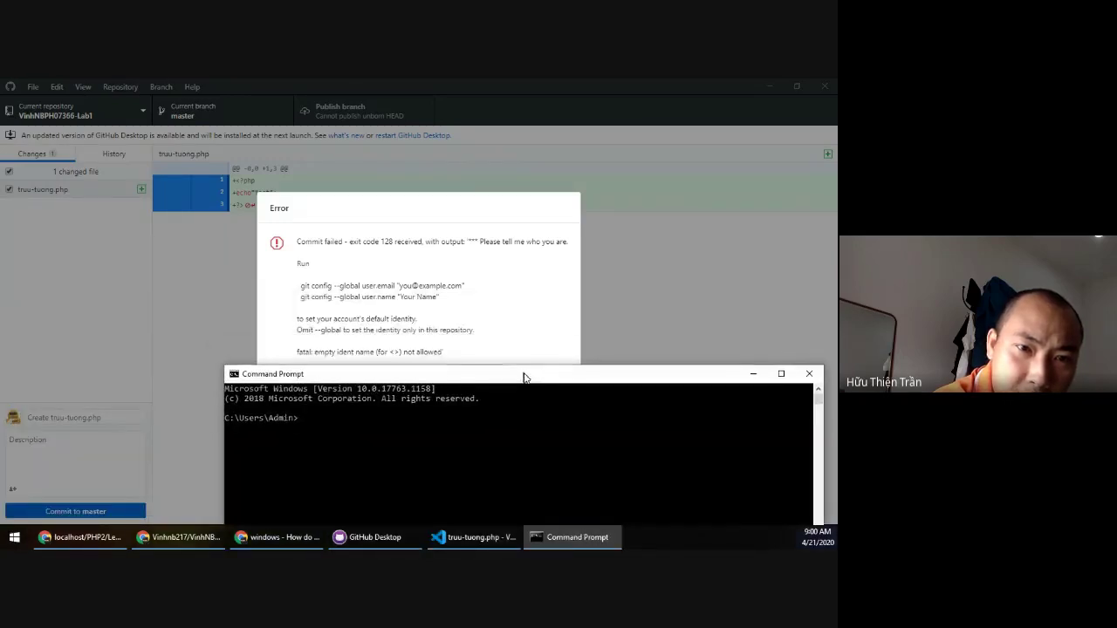
text(git con)
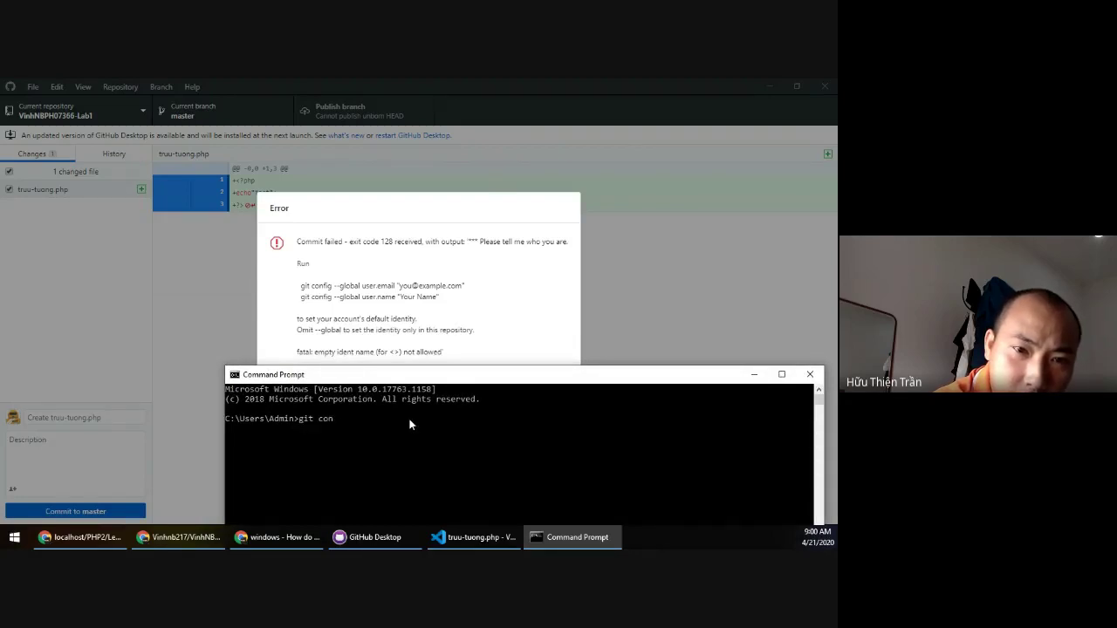
text(fig)
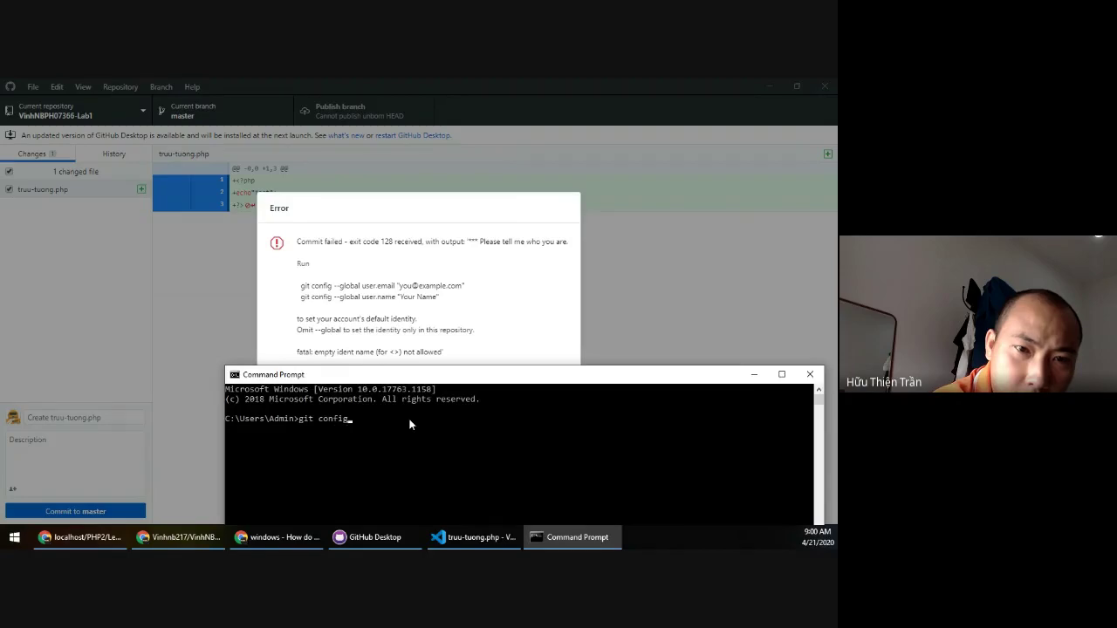